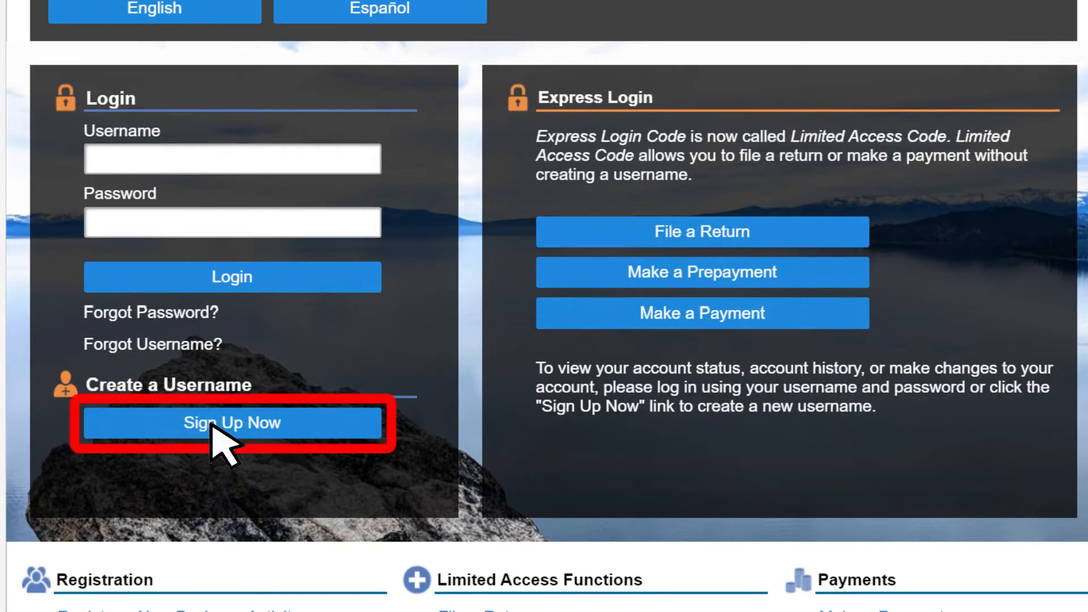
Begin a new username sign-up as 'I am a third party delegate' and advance to the instructions
{"action": "left_click", "coordinate": [223, 445]}
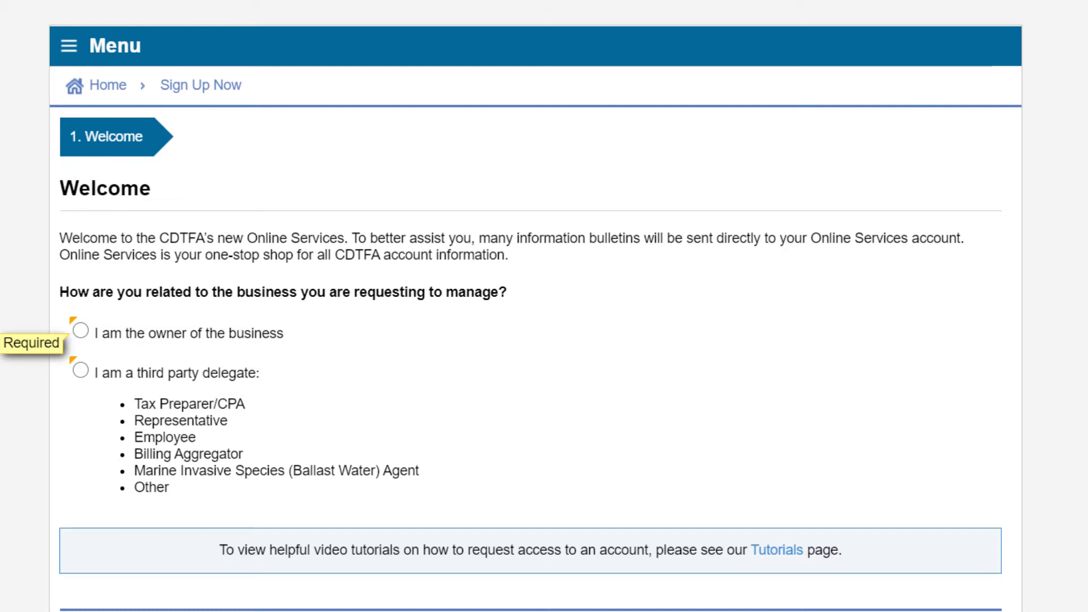
{"action": "left_click", "coordinate": [80, 370]}
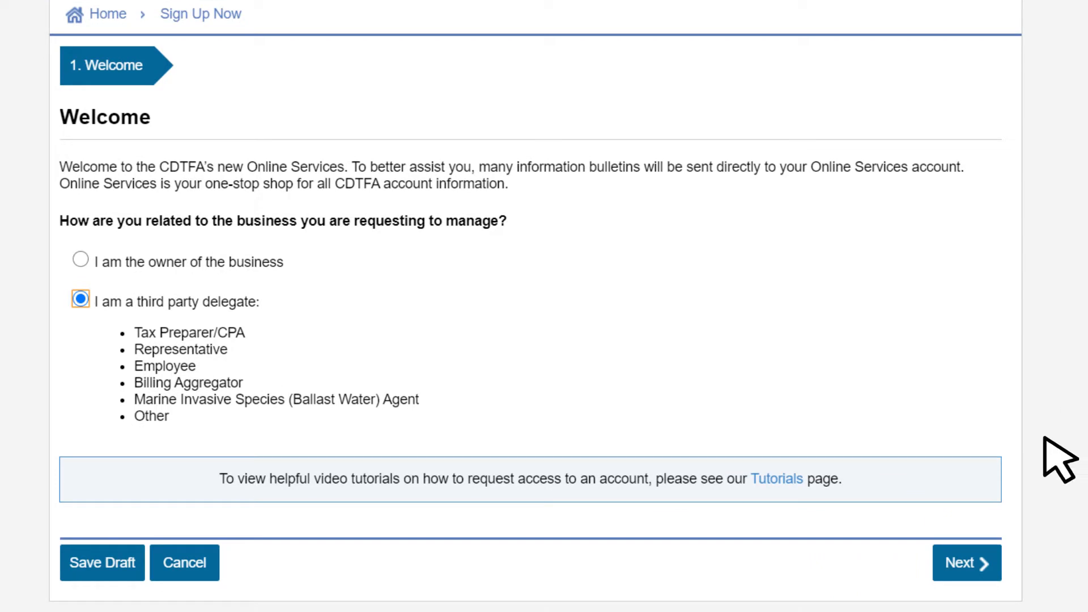
{"action": "left_click", "coordinate": [963, 562]}
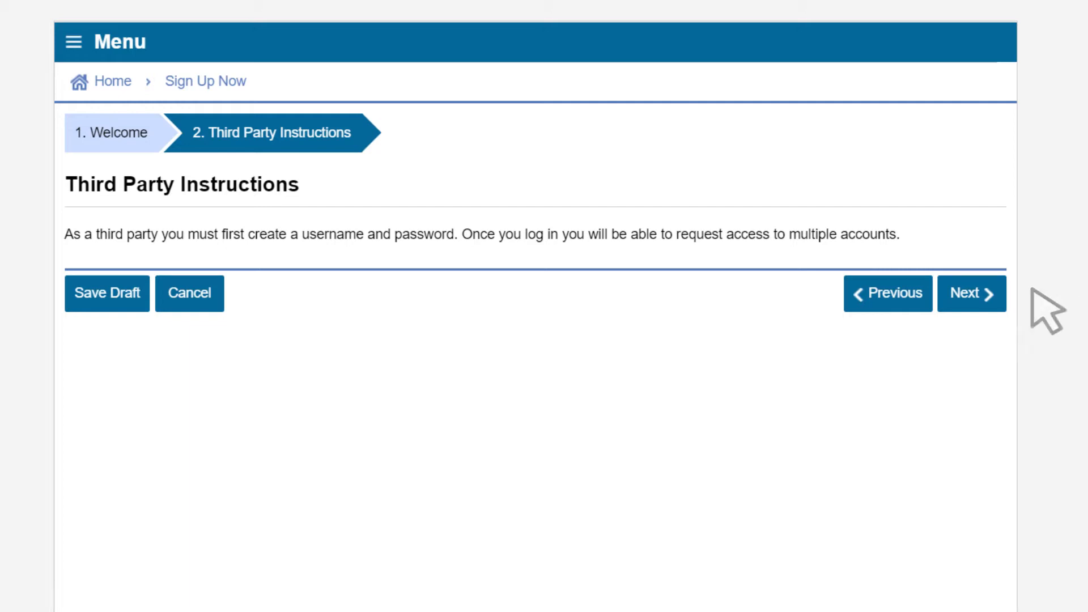
Enter the ID type, SSN and name, then reach the address step with the primary address
{"action": "left_click", "coordinate": [969, 292]}
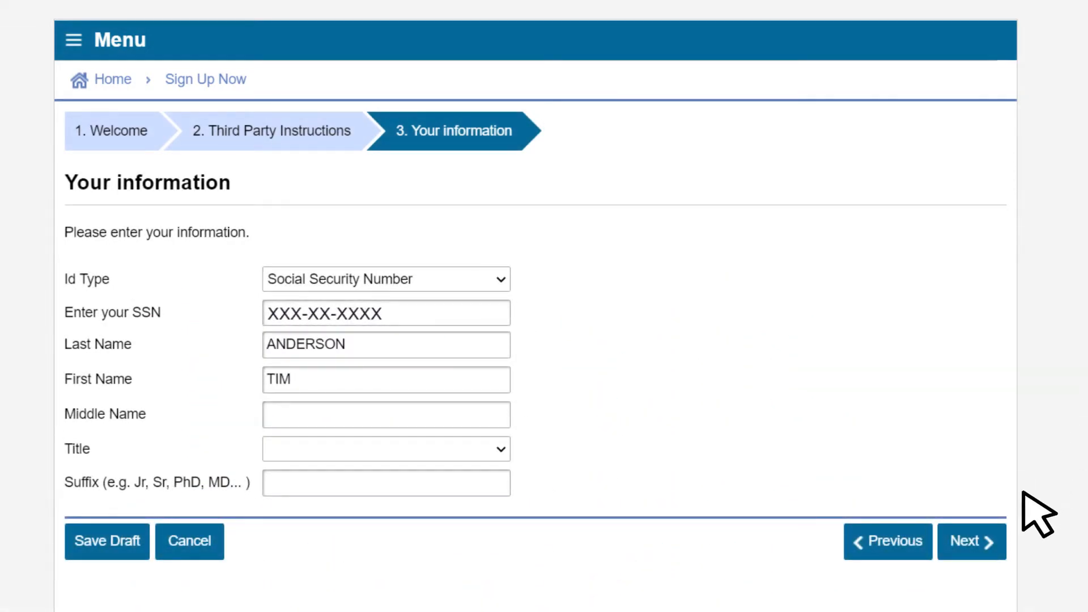
{"action": "left_click", "coordinate": [995, 552]}
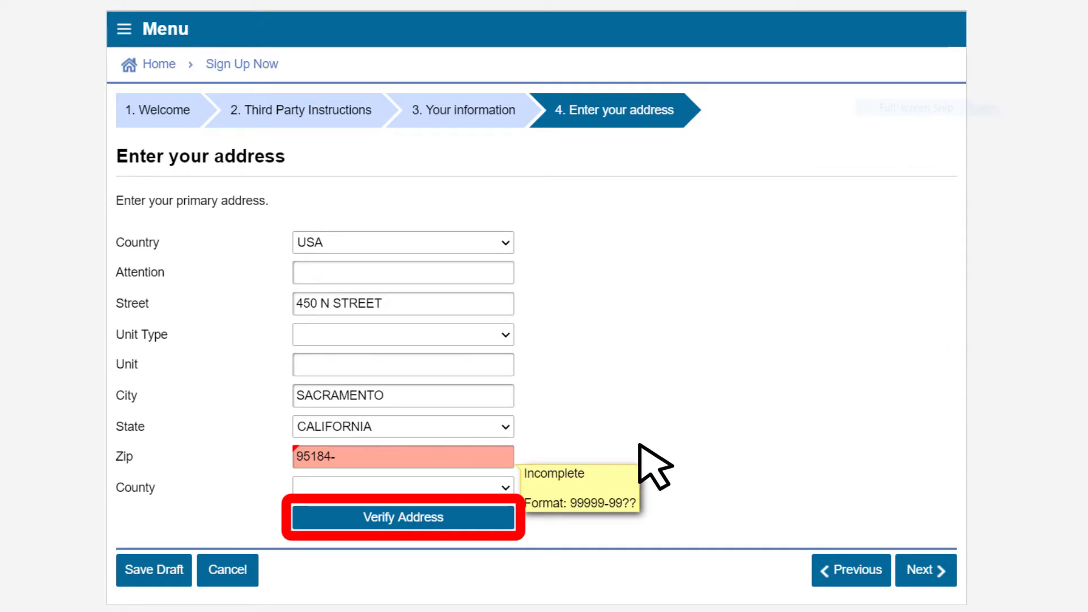
Verify the primary address, accept the verified nine-digit-zip version with county, and save it
{"action": "left_click", "coordinate": [405, 518]}
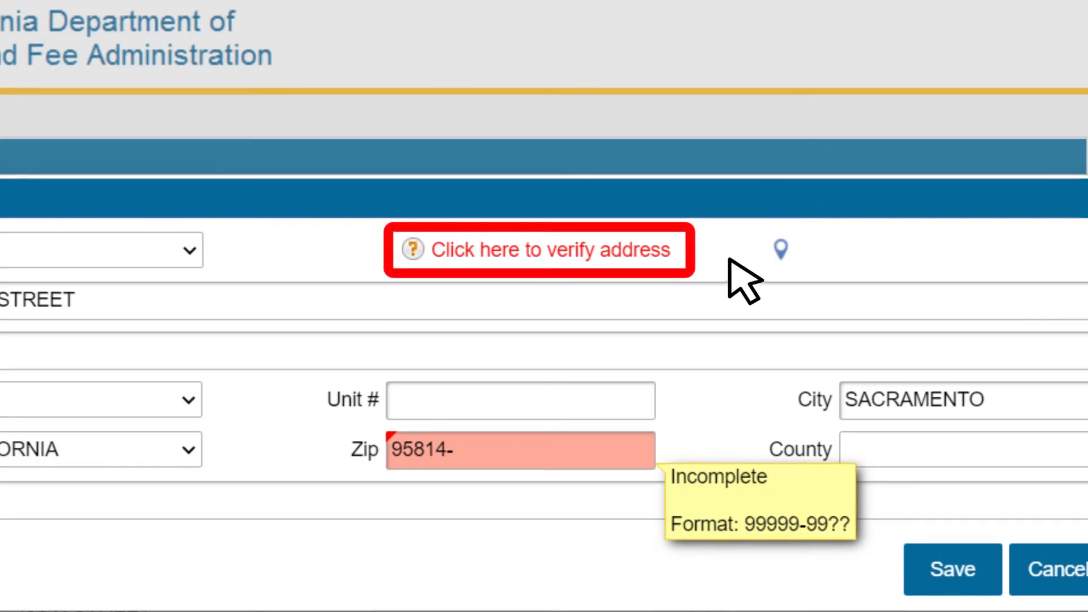
{"action": "left_click", "coordinate": [569, 250]}
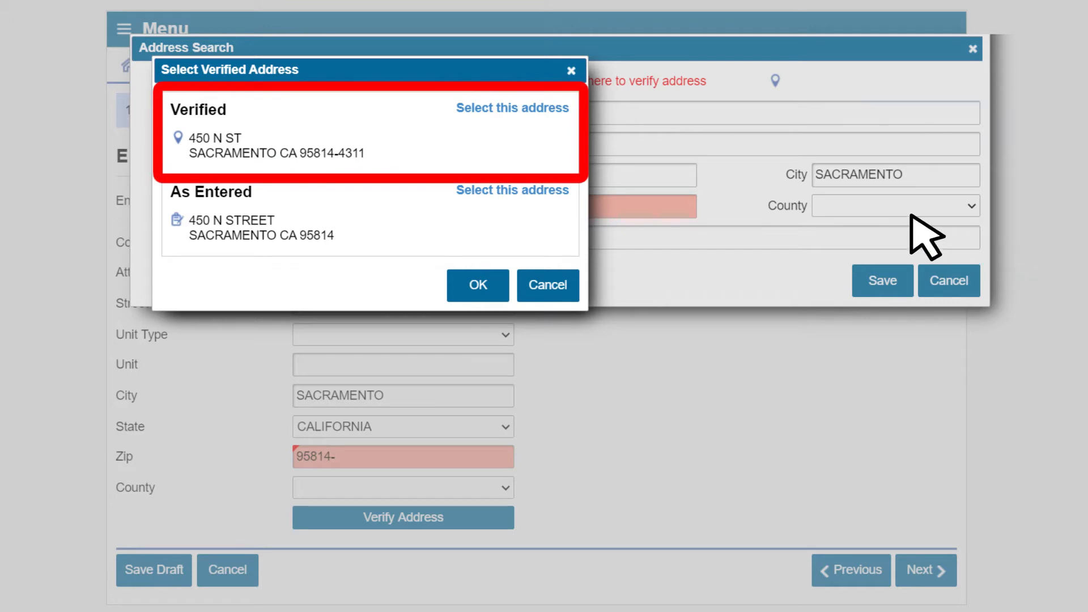
{"action": "left_click", "coordinate": [524, 107]}
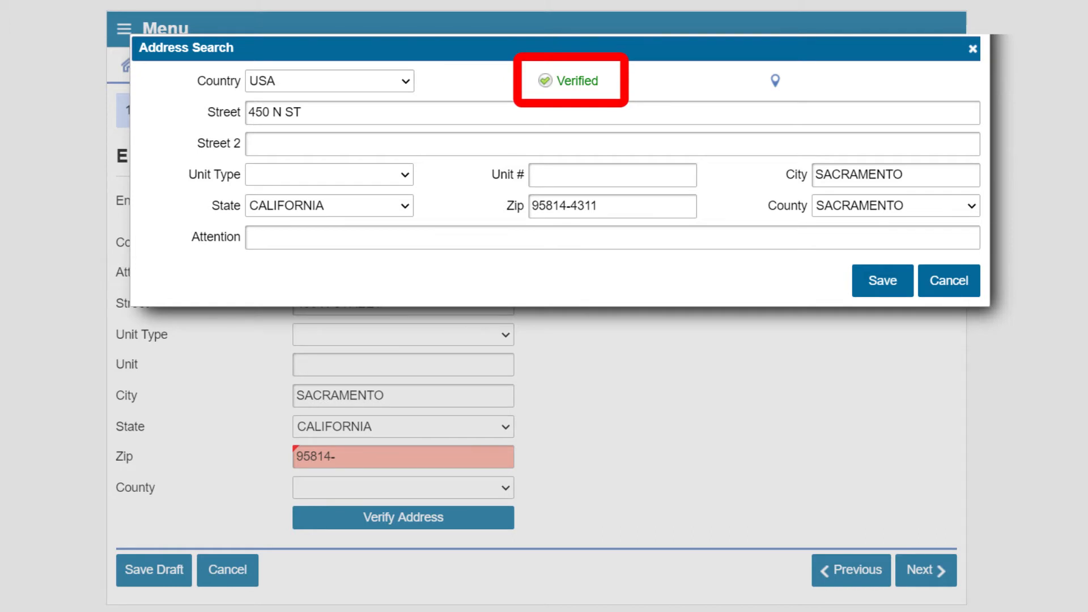
{"action": "left_click", "coordinate": [882, 280]}
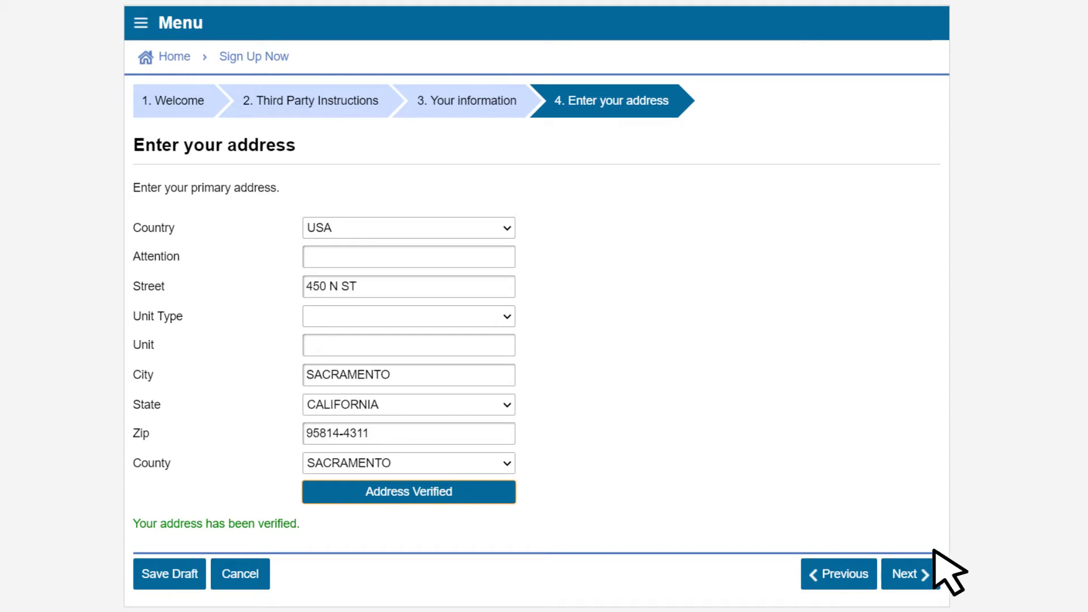
{"action": "left_click", "coordinate": [913, 573]}
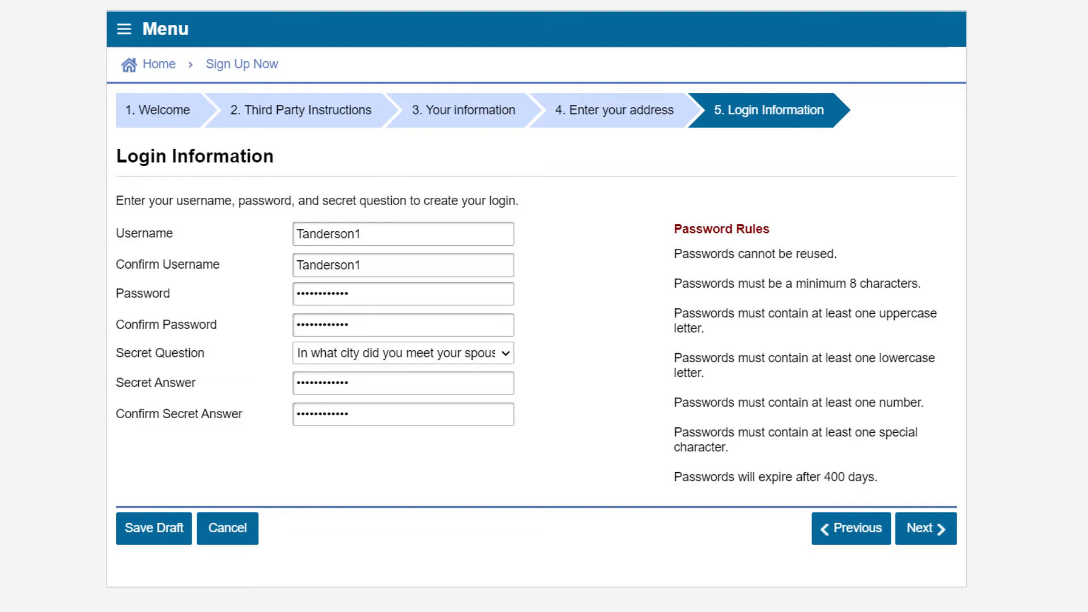
Enter the username, password, secret question, e-mail and phone number
{"action": "left_click", "coordinate": [936, 526]}
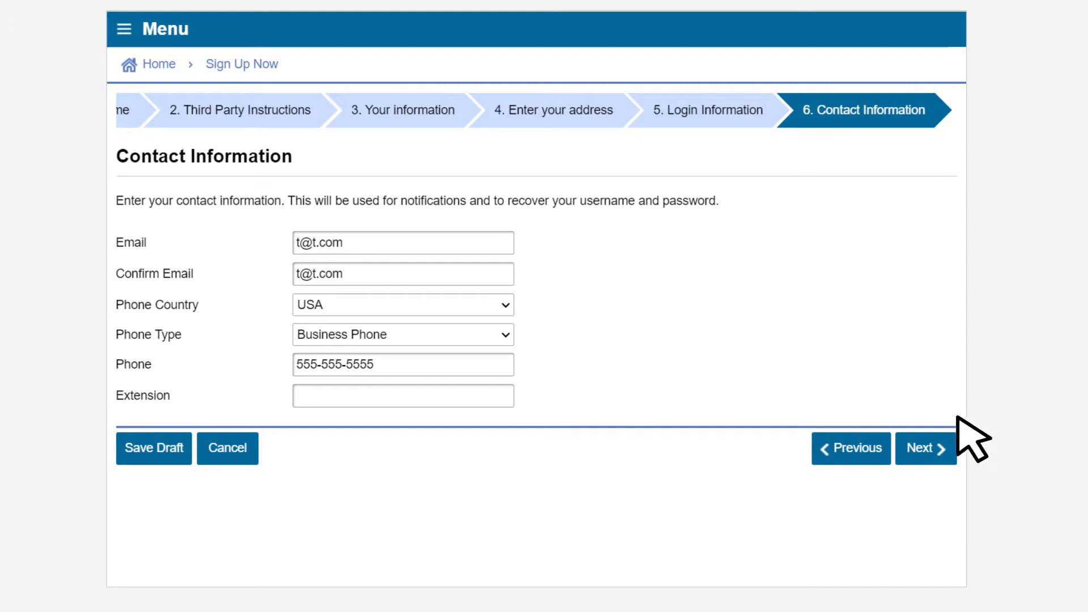
{"action": "left_click", "coordinate": [919, 445]}
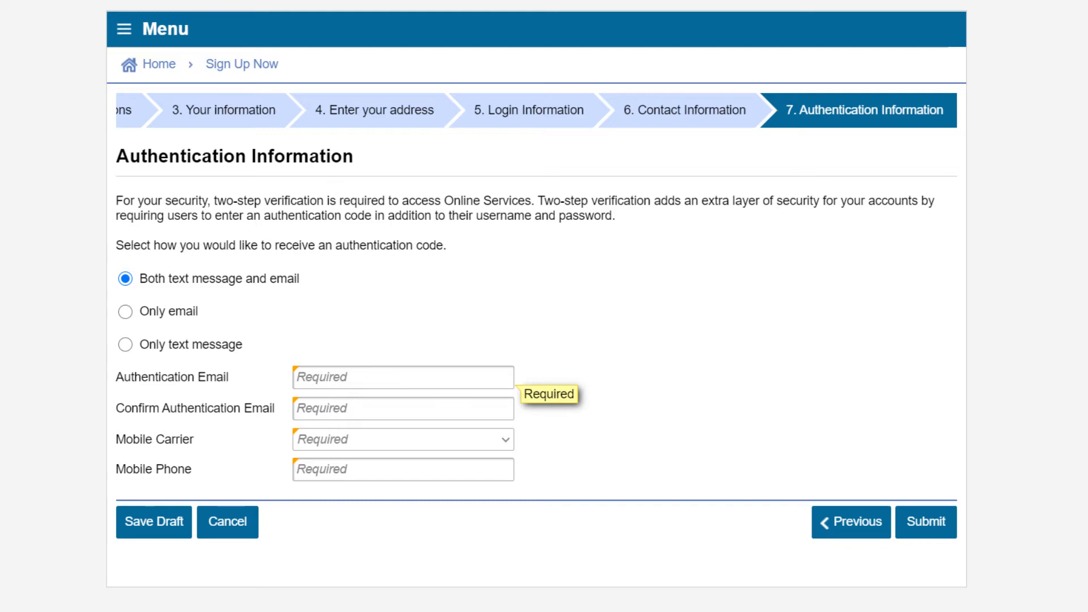
Choose email-only authentication, submit the registration, and finish from the Confirmation page
{"action": "left_click", "coordinate": [136, 311]}
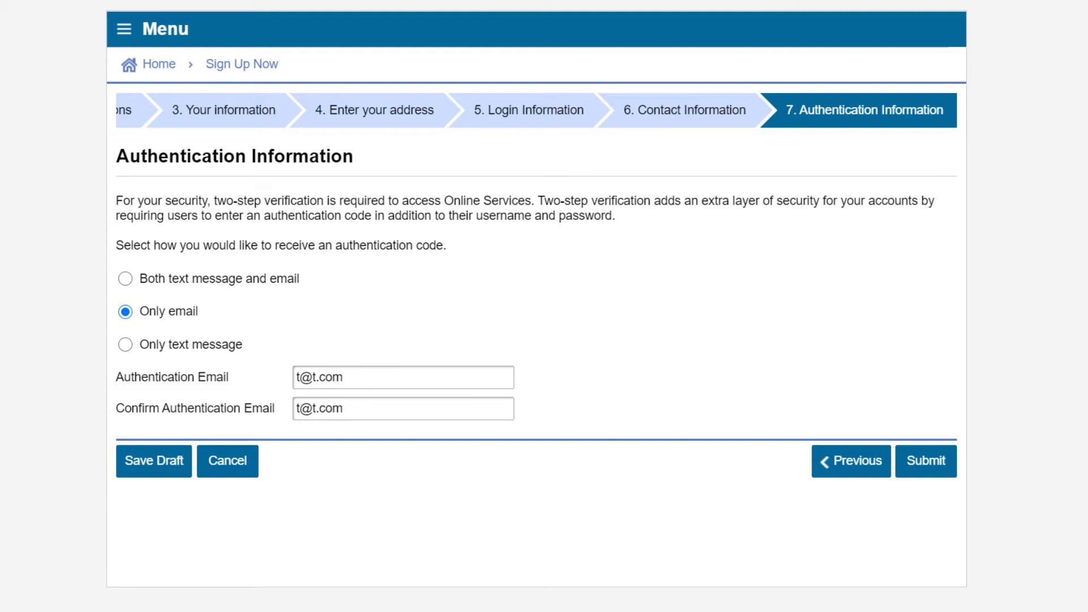
{"action": "left_click", "coordinate": [921, 459]}
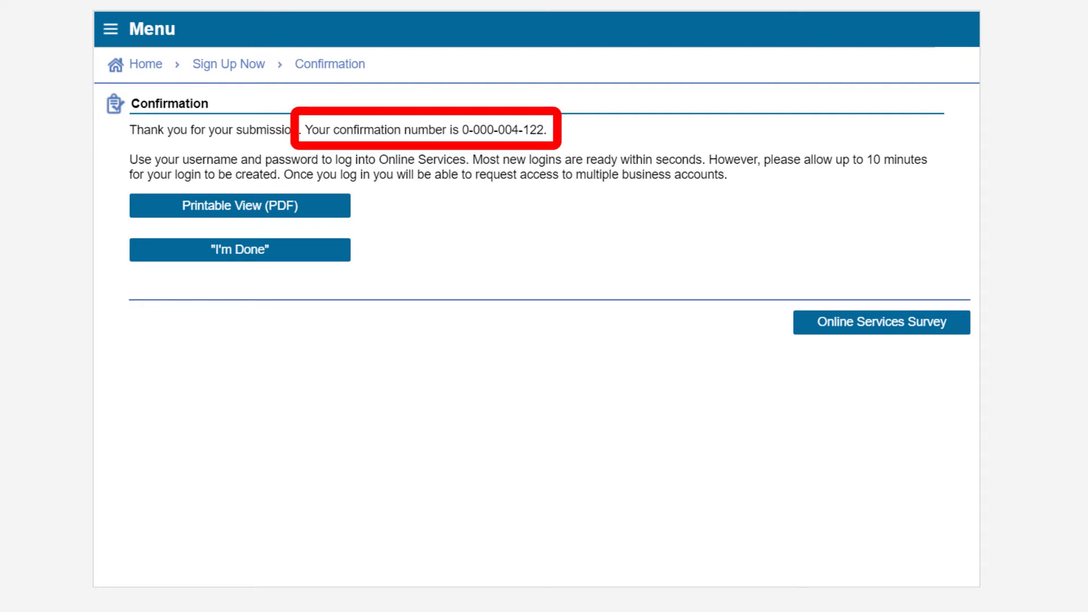
{"action": "left_click", "coordinate": [238, 247]}
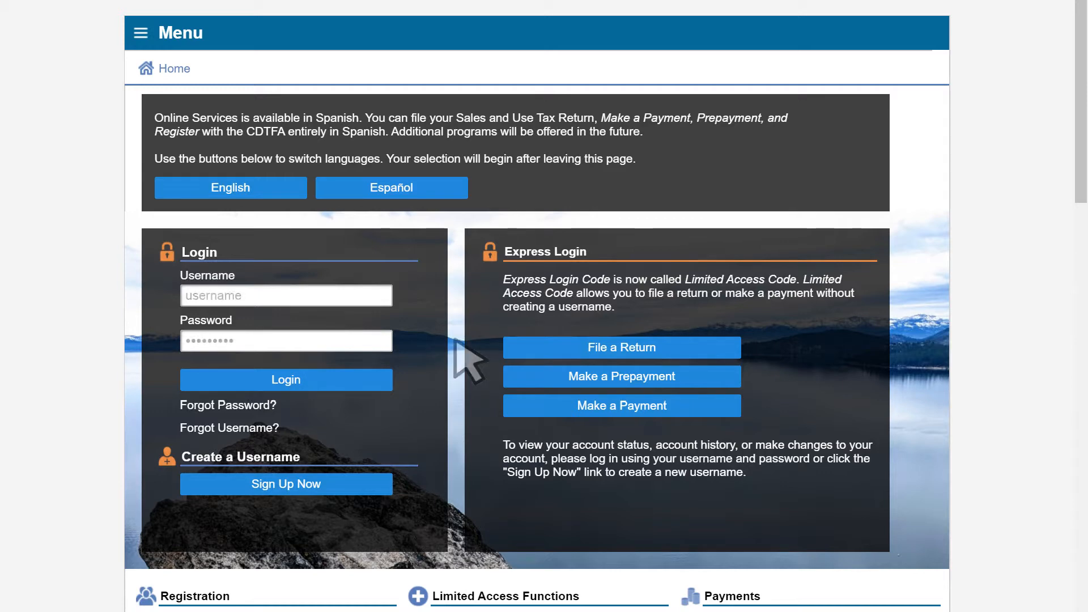
Log in with the new username and confirm with the emailed authentication code
{"action": "left_click", "coordinate": [290, 379]}
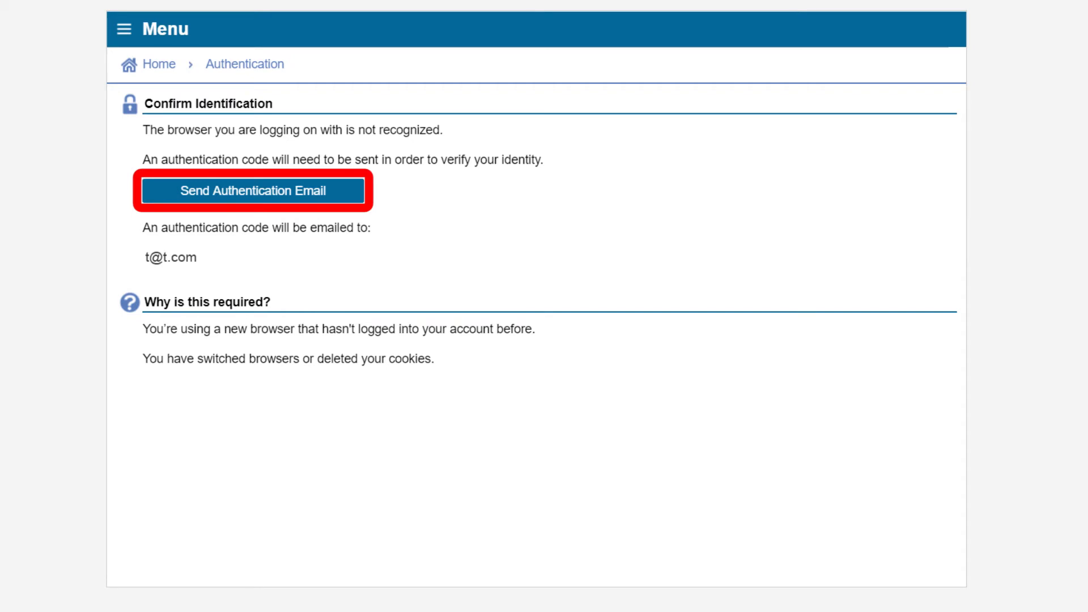
{"action": "left_click", "coordinate": [290, 192]}
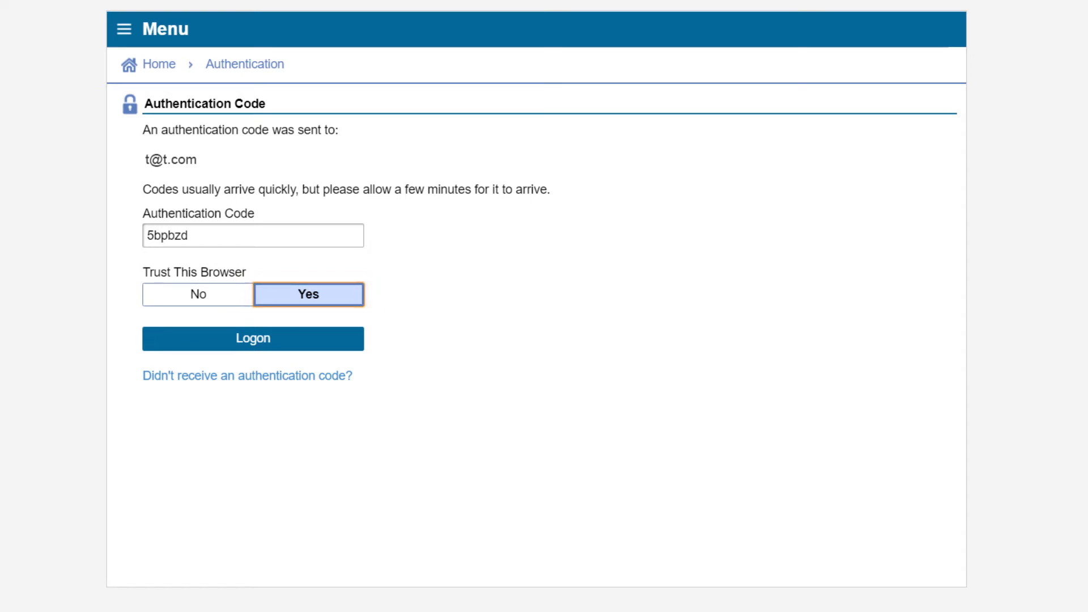
{"action": "left_click", "coordinate": [258, 337]}
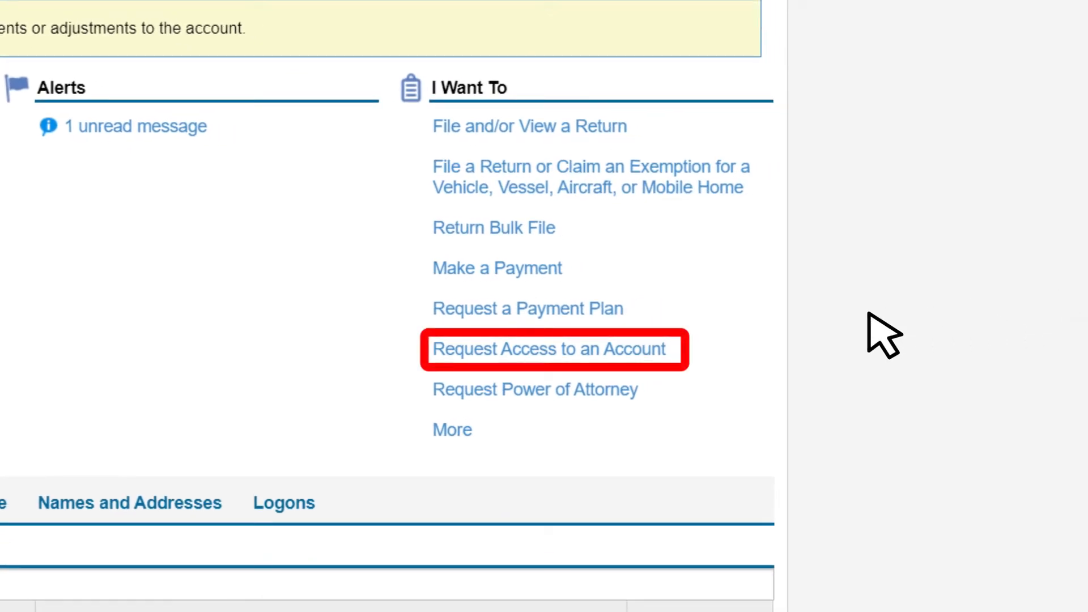
Request account access as a third party delegate, answering No to having a security code
{"action": "left_click", "coordinate": [545, 349]}
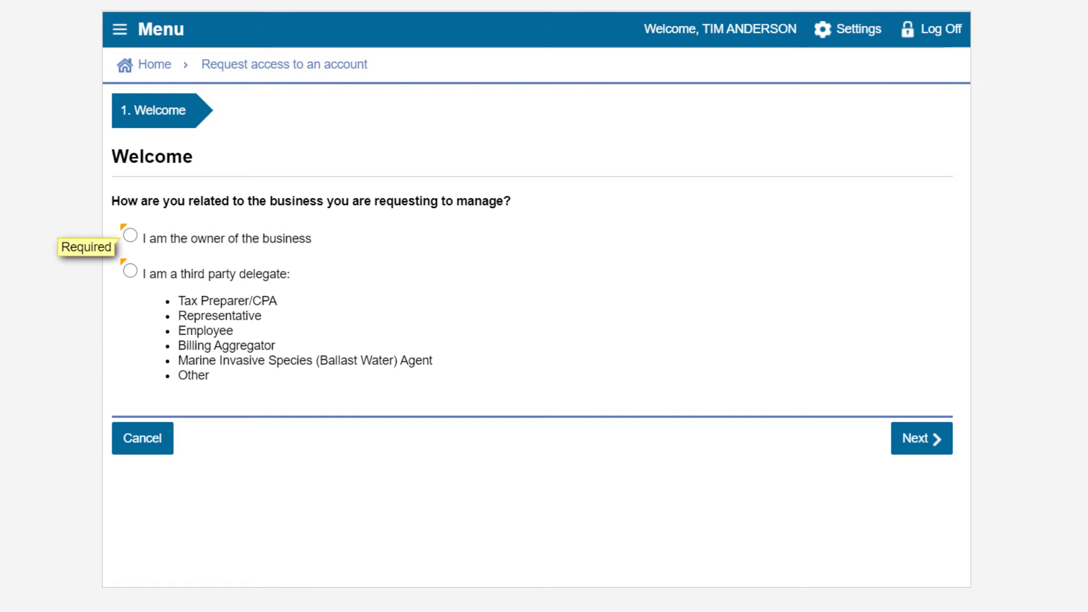
{"action": "left_click", "coordinate": [130, 271]}
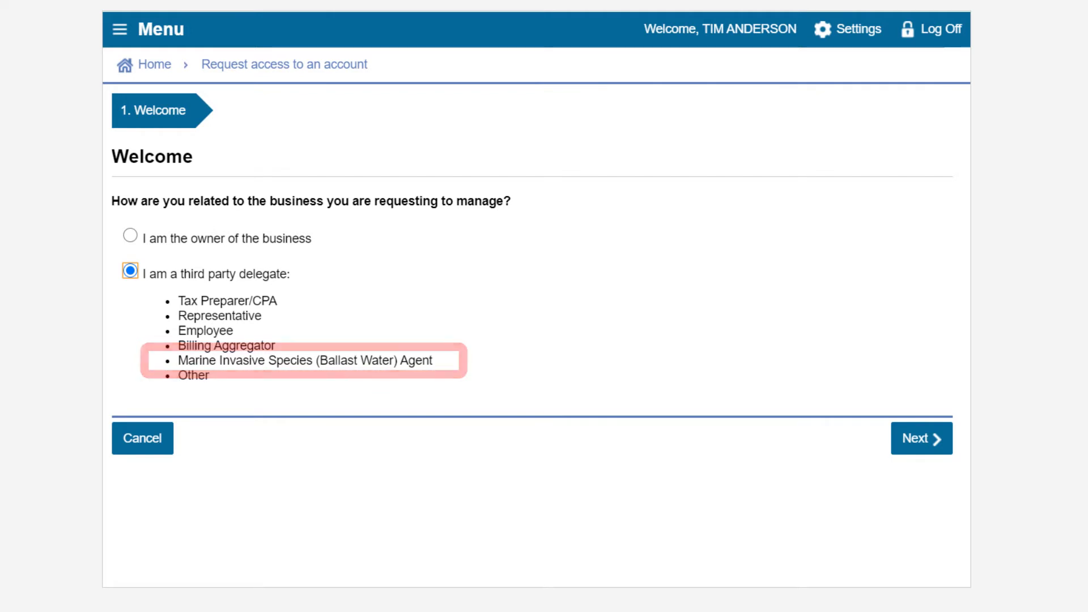
{"action": "left_click", "coordinate": [922, 438]}
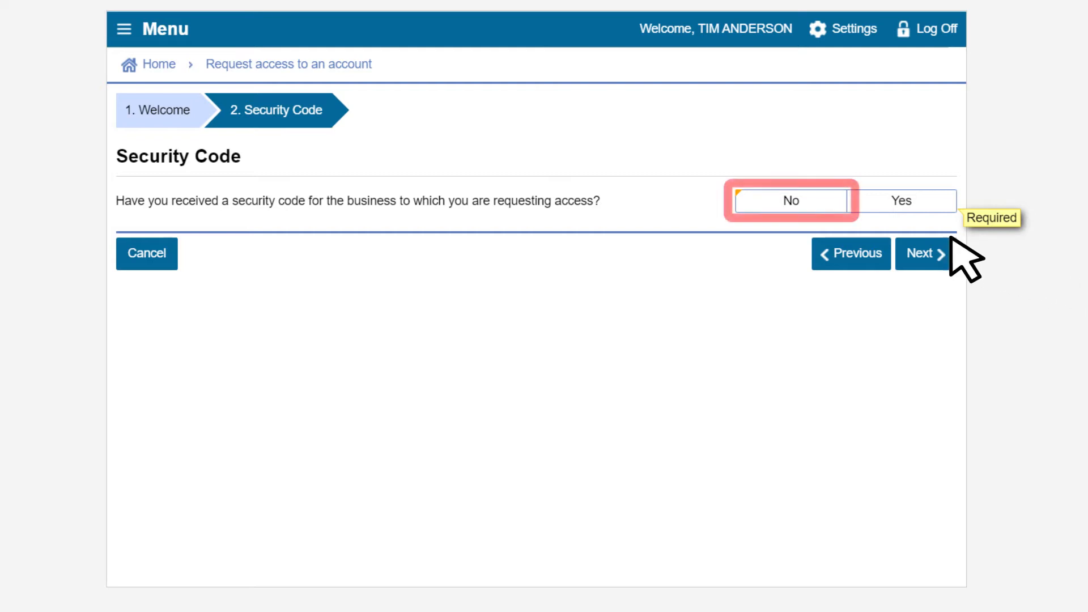
{"action": "left_click", "coordinate": [793, 204]}
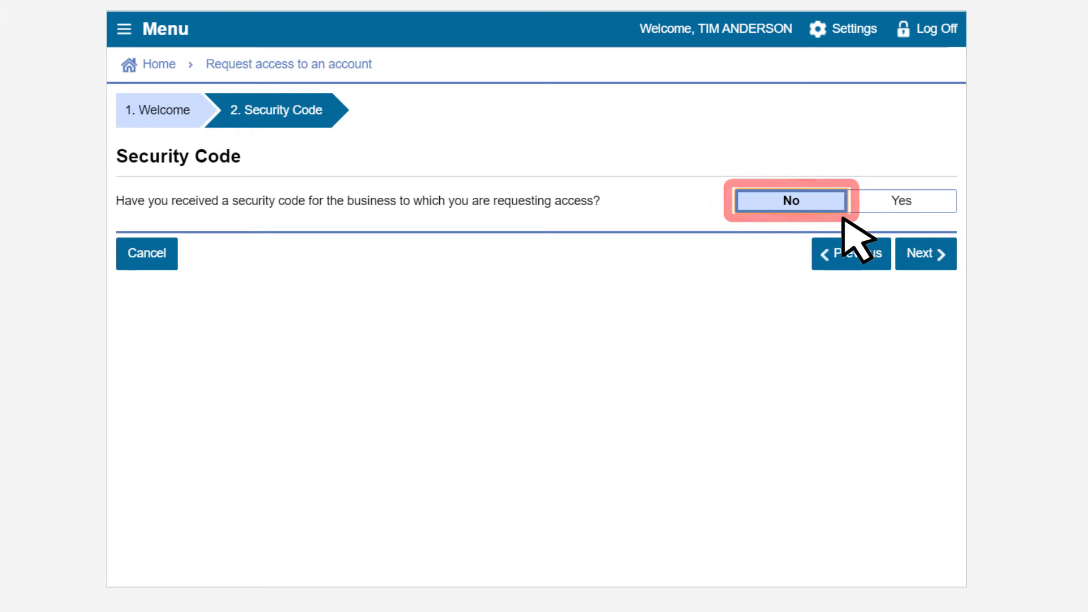
{"action": "left_click", "coordinate": [923, 254]}
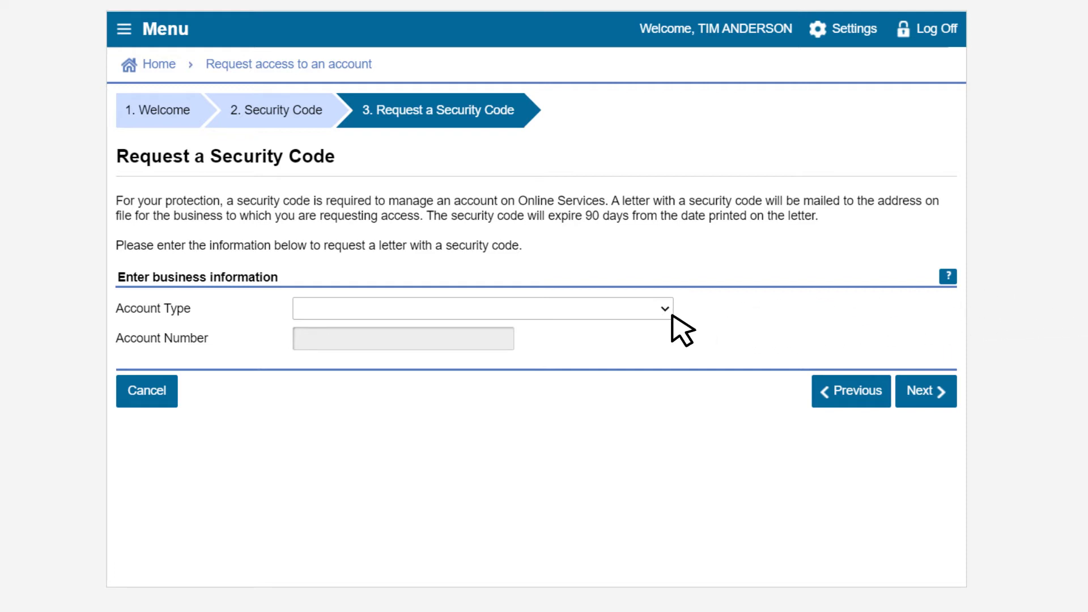
Select the Marine Invasive Species (Ballast Water) account, confirm being its marine agent, and enter the agency details
{"action": "left_click", "coordinate": [666, 309]}
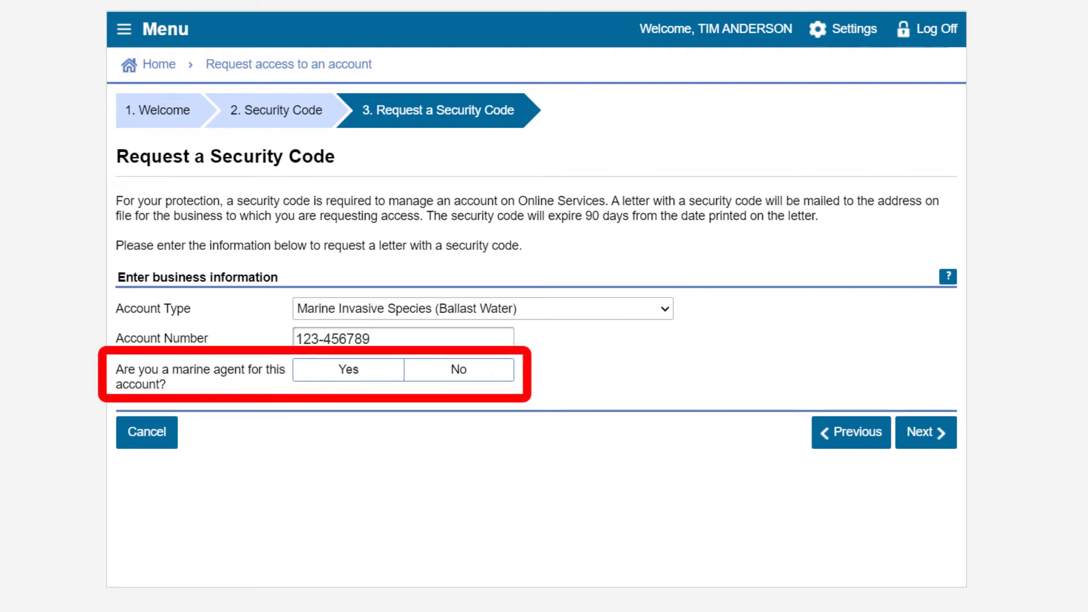
{"action": "left_click", "coordinate": [364, 368]}
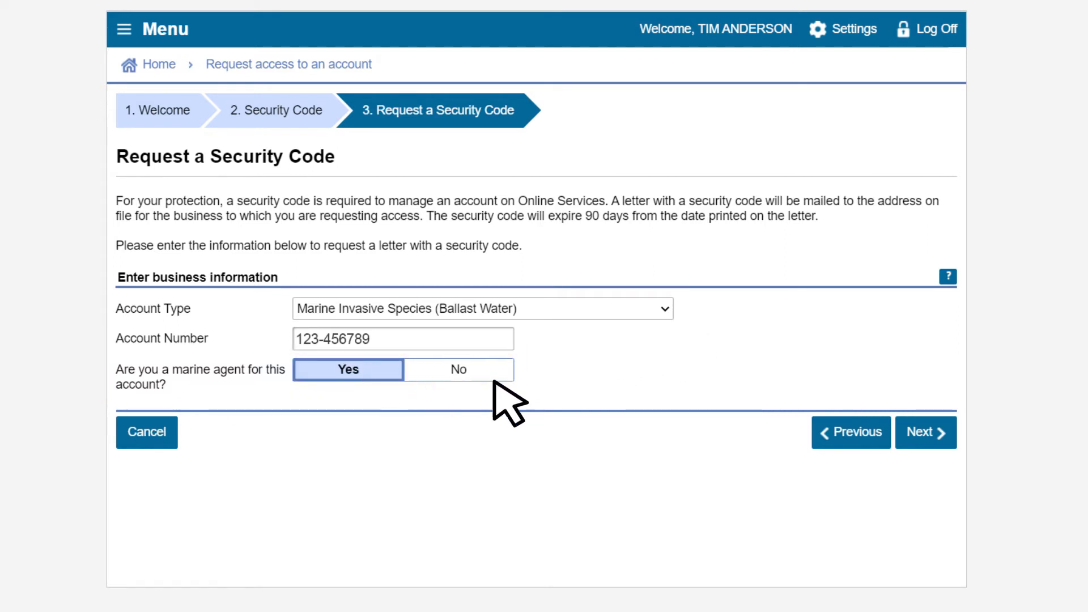
{"action": "left_click", "coordinate": [922, 431]}
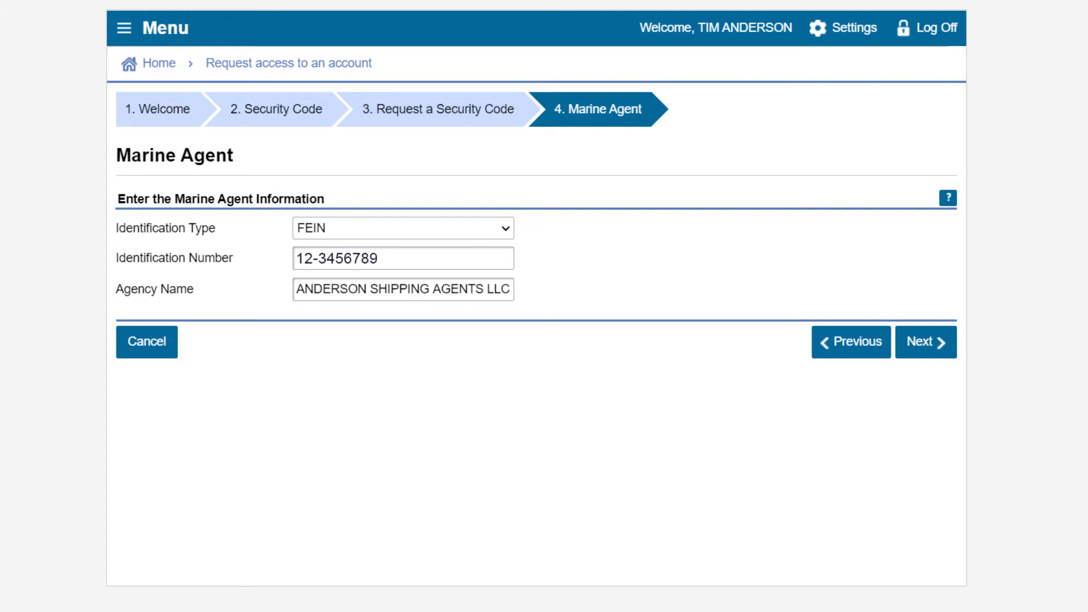
Review the request Summary and submit the marine agent access request
{"action": "left_click", "coordinate": [923, 346]}
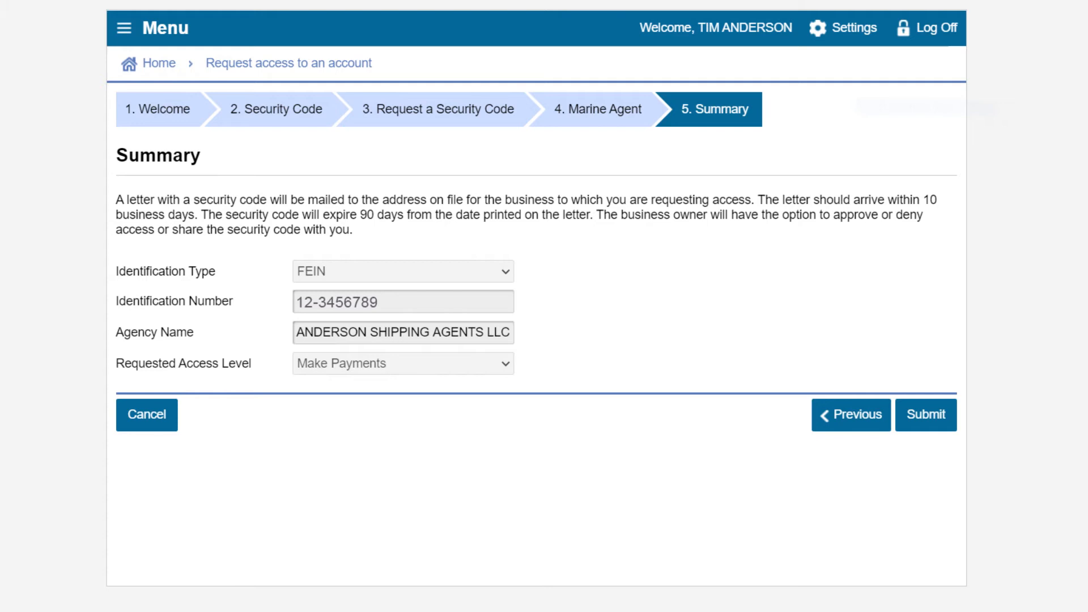
{"action": "left_click", "coordinate": [927, 414]}
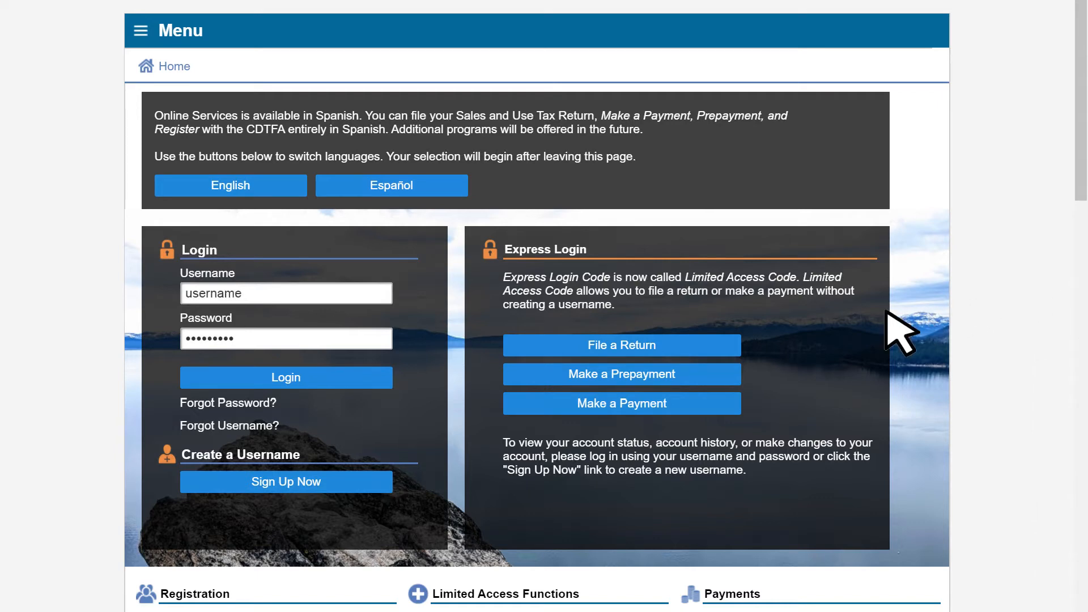
Log back in and open a new Request Access to an Account form
{"action": "left_click", "coordinate": [289, 379]}
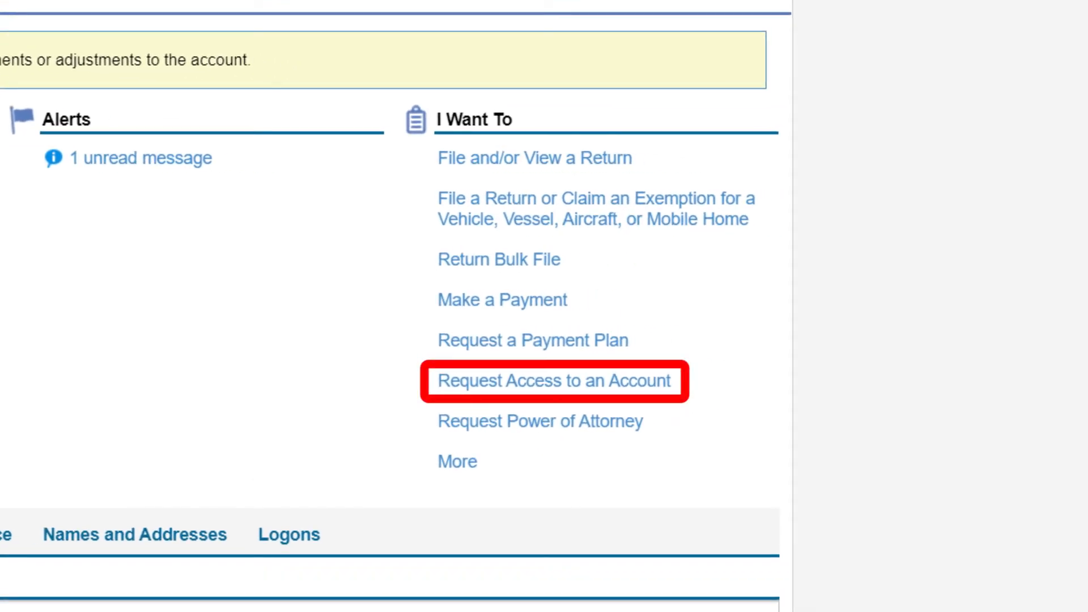
{"action": "left_click", "coordinate": [545, 383]}
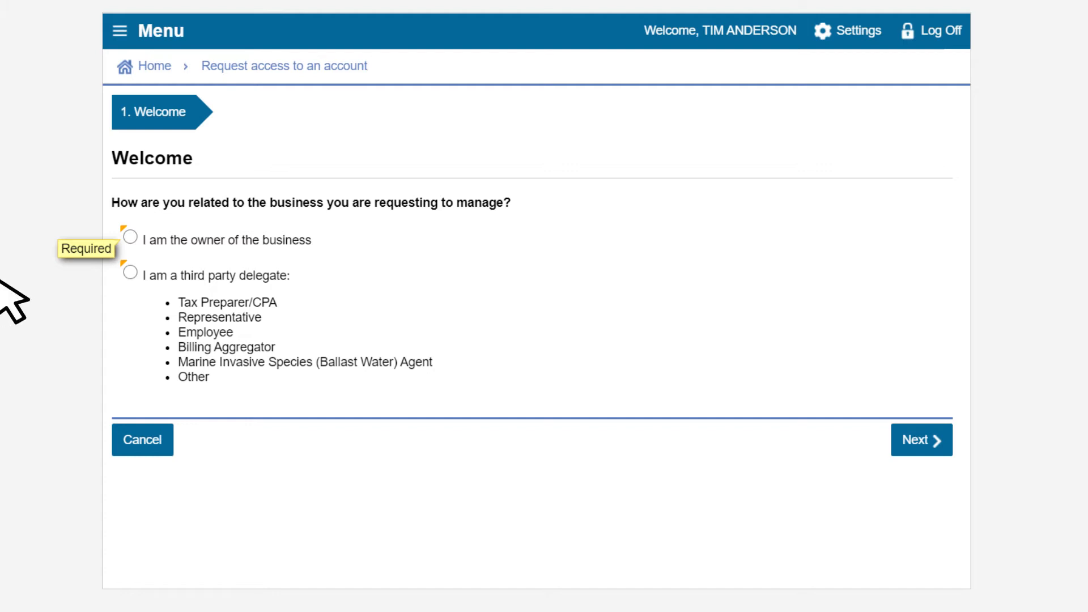
Identify yourself as a third-party delegate who has received a security code
{"action": "left_click", "coordinate": [130, 273]}
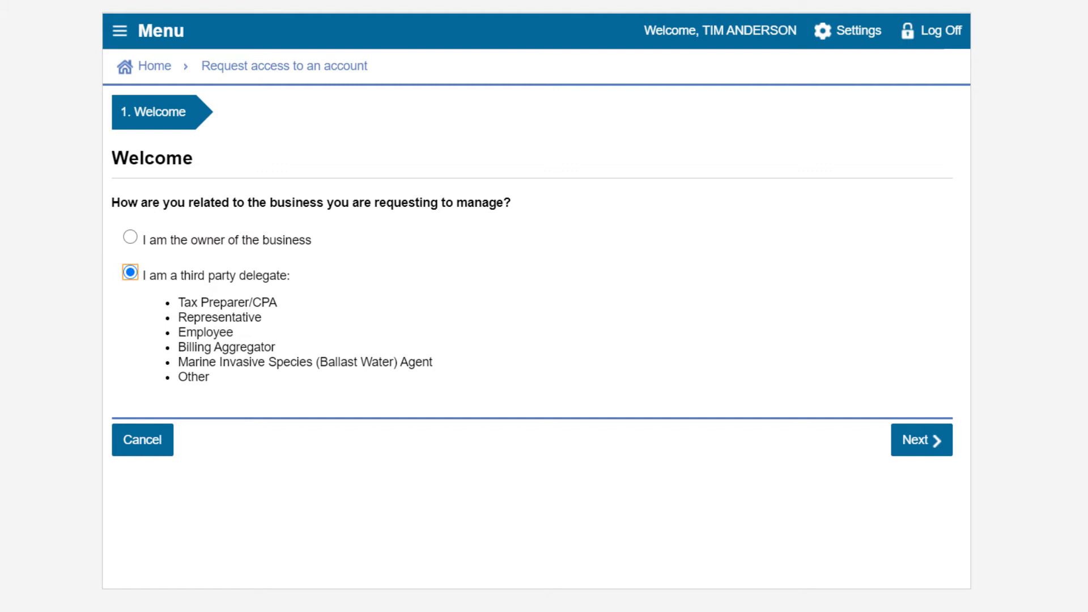
{"action": "left_click", "coordinate": [922, 441]}
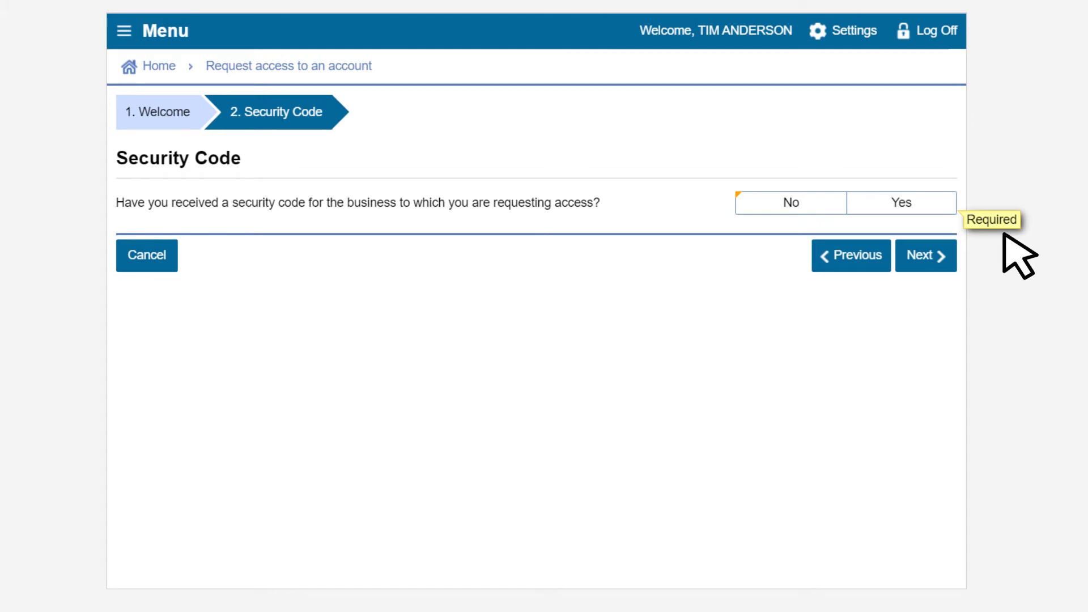
{"action": "left_click", "coordinate": [897, 200]}
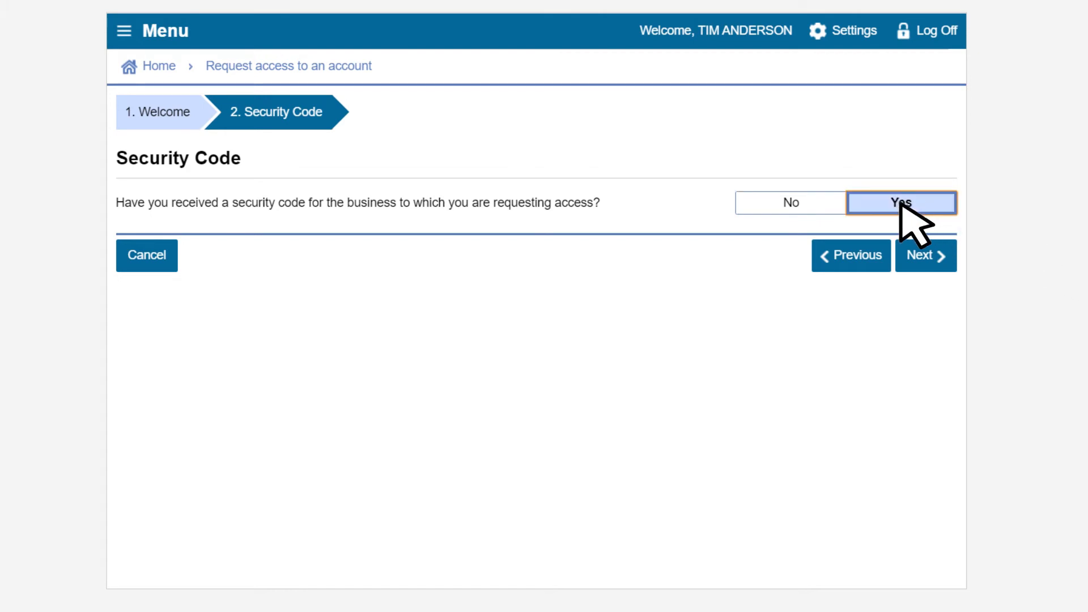
{"action": "left_click", "coordinate": [926, 255]}
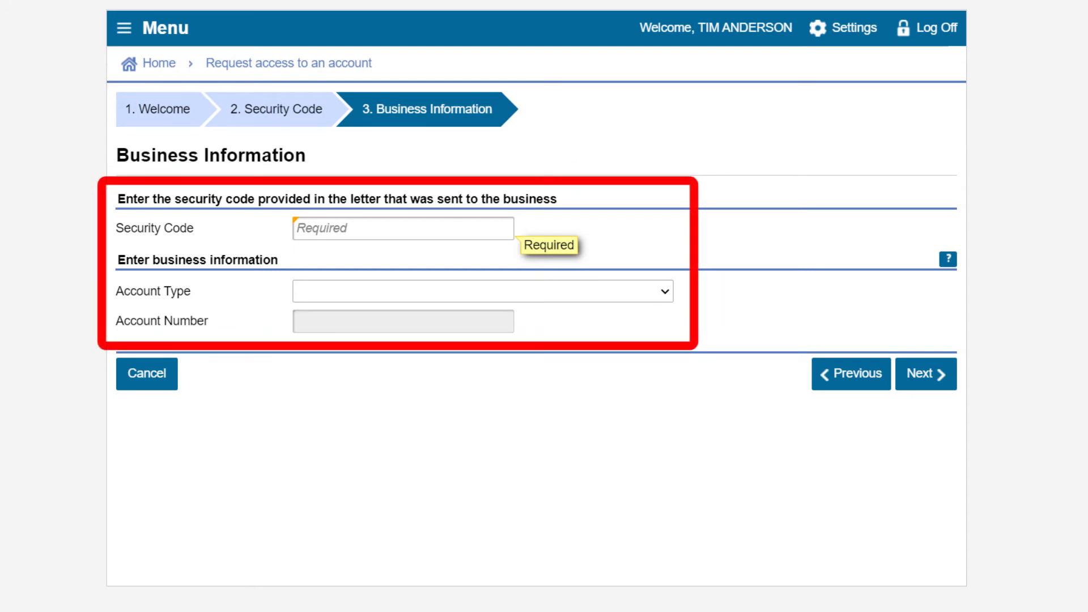
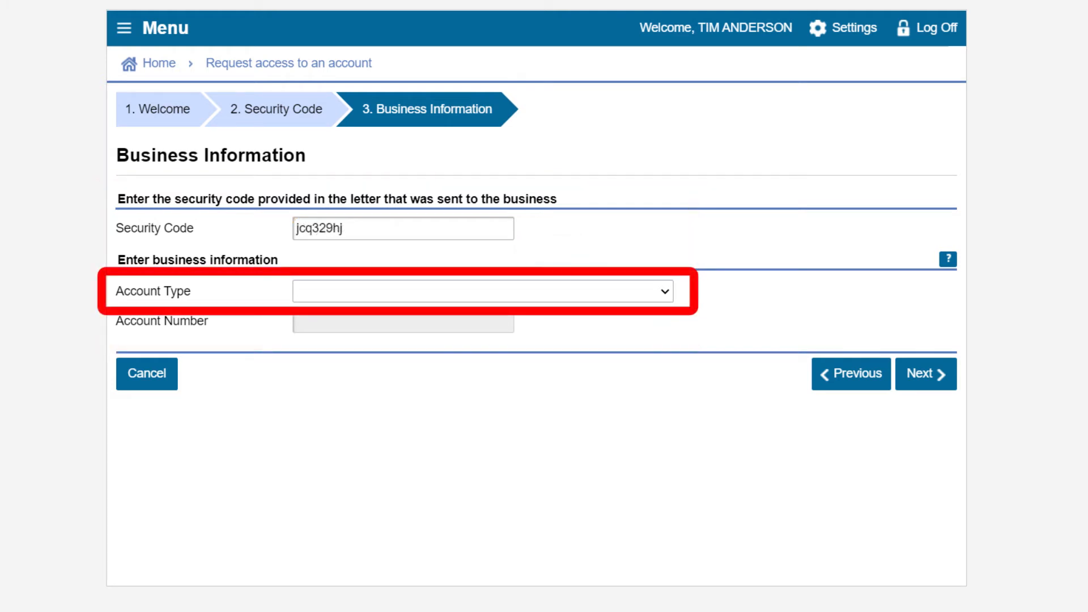
Enter the security code and the Marine Invasive Species (Ballast Water) account number, confirming marine agent status
{"action": "left_click", "coordinate": [665, 293]}
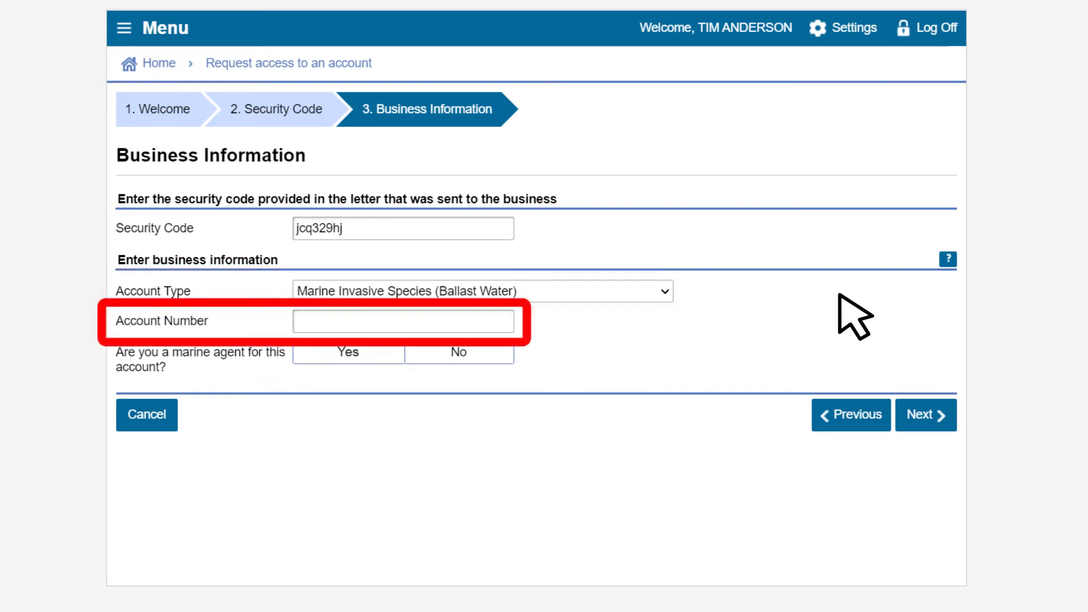
{"action": "type", "text": "123-456789"}
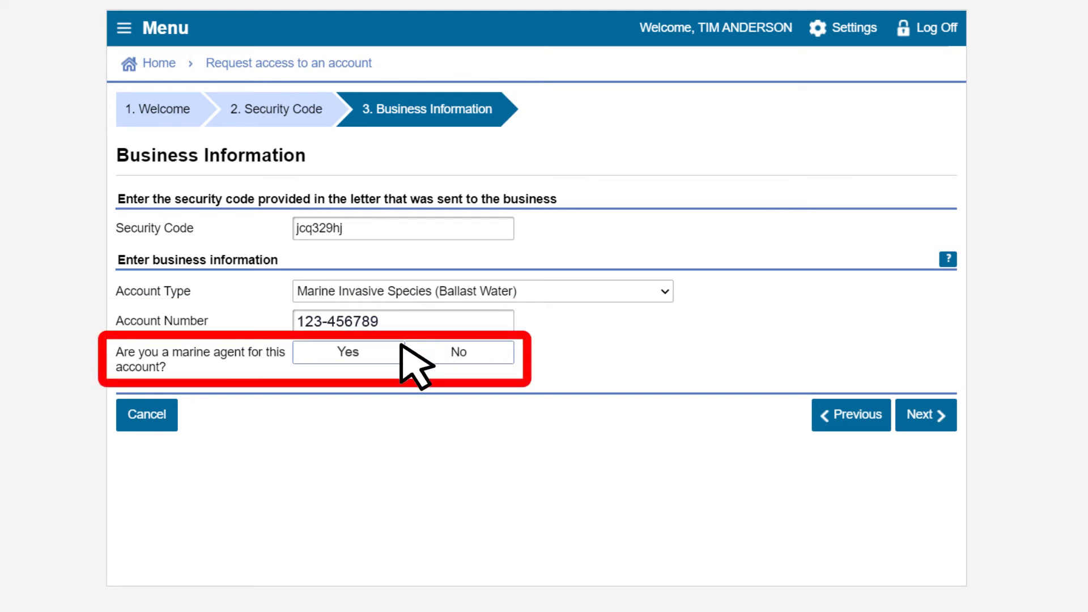
{"action": "left_click", "coordinate": [340, 352]}
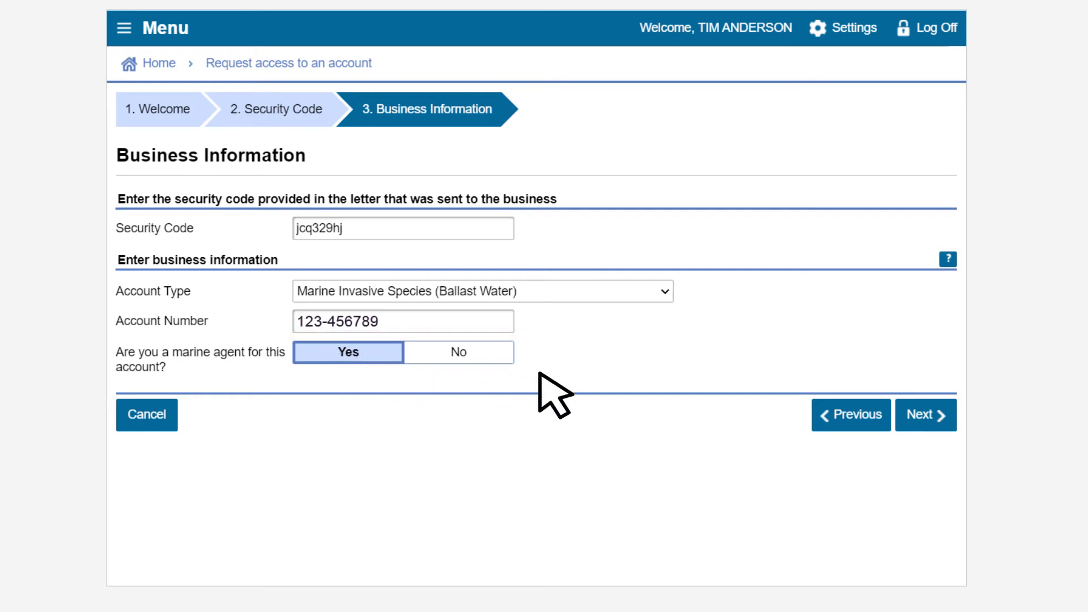
{"action": "left_click", "coordinate": [911, 415]}
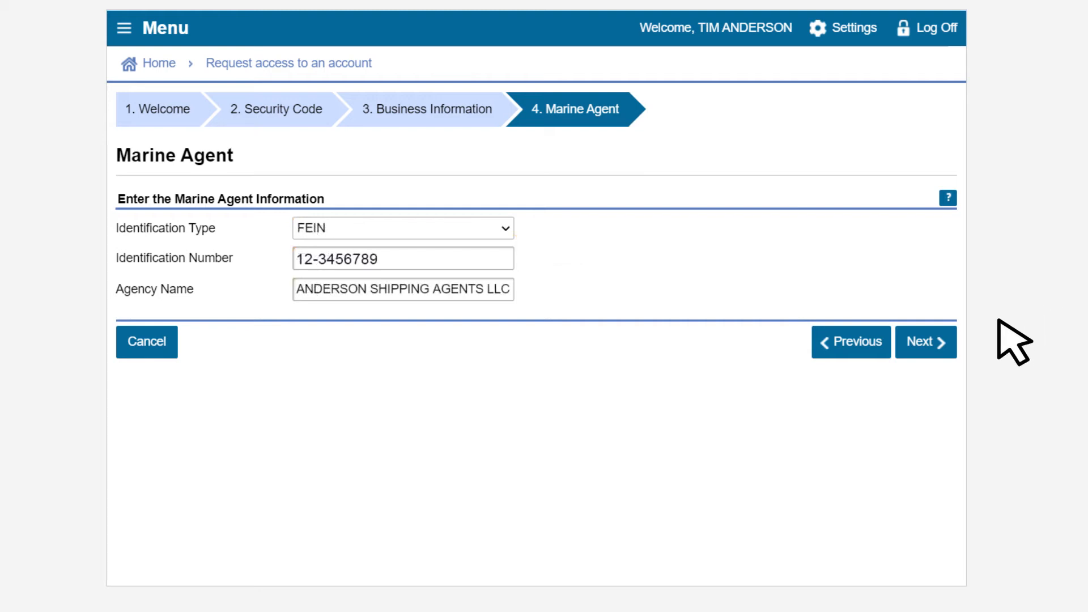
Submit the account access request from its Summary and finish on the Confirmation page
{"action": "left_click", "coordinate": [931, 340]}
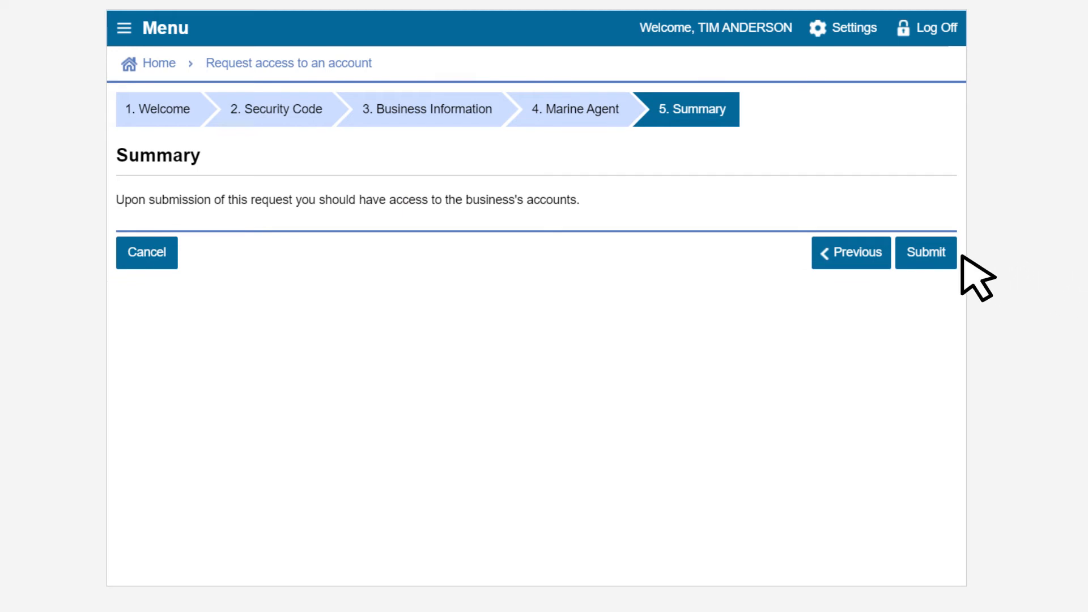
{"action": "left_click", "coordinate": [929, 256]}
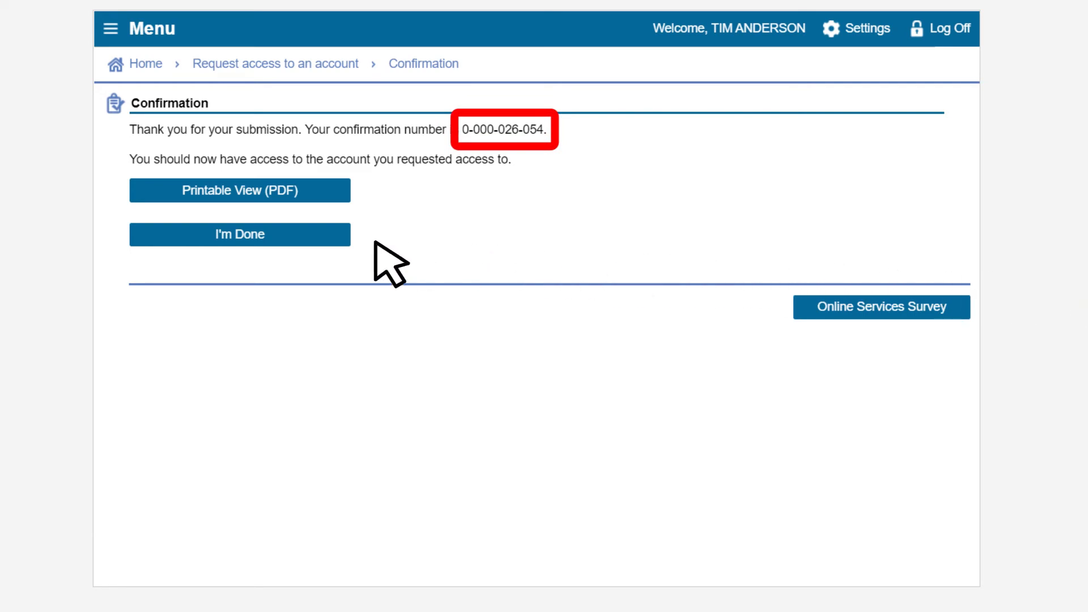
{"action": "left_click", "coordinate": [277, 236]}
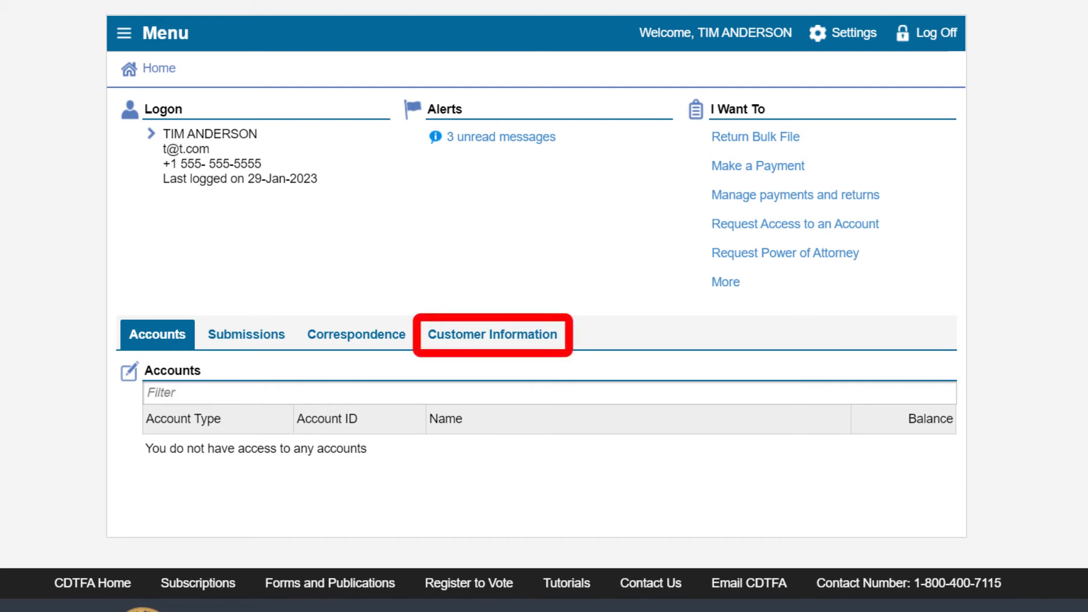
Open the shipping agency's account page from the Customer Information customer list
{"action": "left_click", "coordinate": [486, 334]}
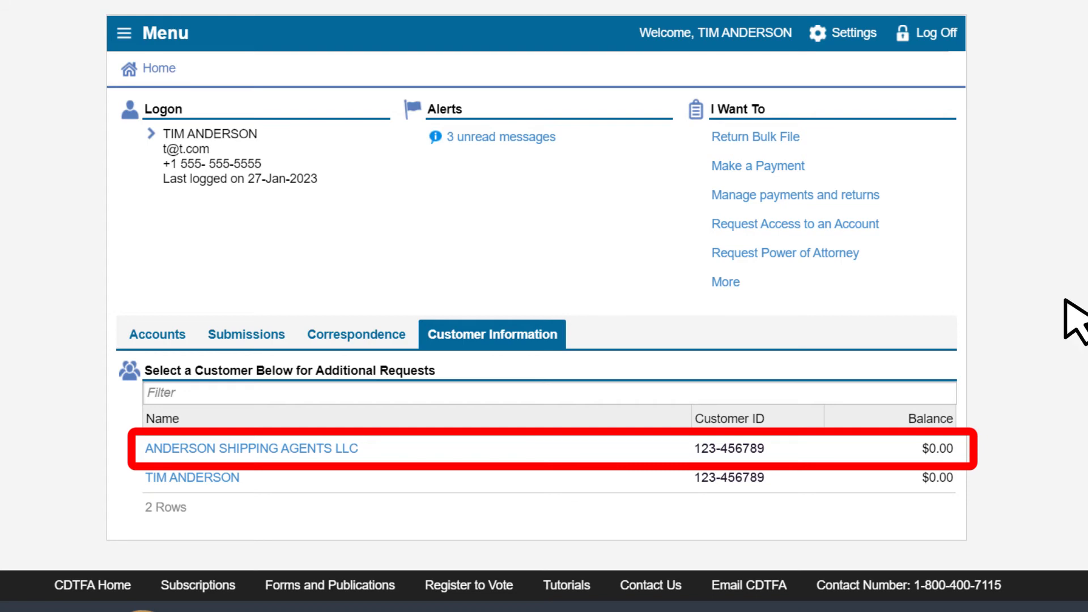
{"action": "left_click", "coordinate": [300, 449]}
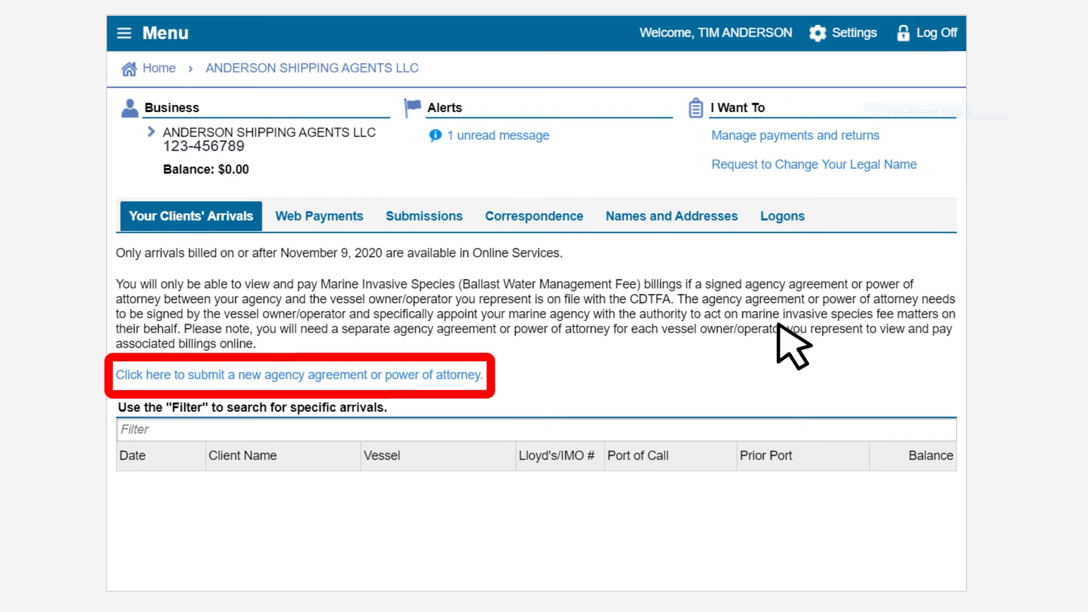
Submit a new agency agreement for the client with Power of Attorney-Agency Agreement.docx attached
{"action": "left_click", "coordinate": [301, 376]}
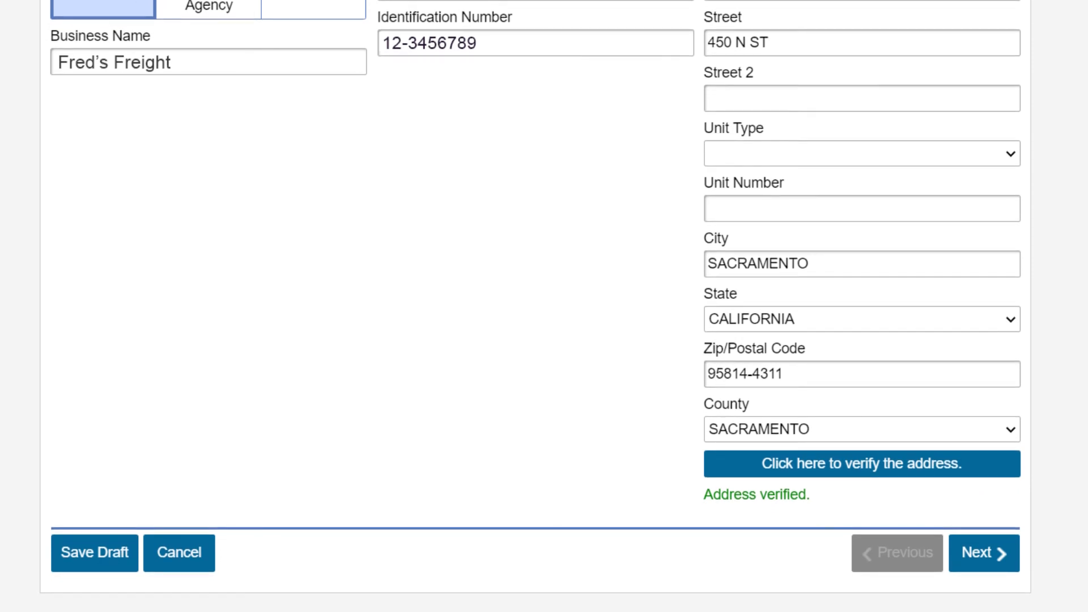
{"action": "left_click", "coordinate": [986, 551]}
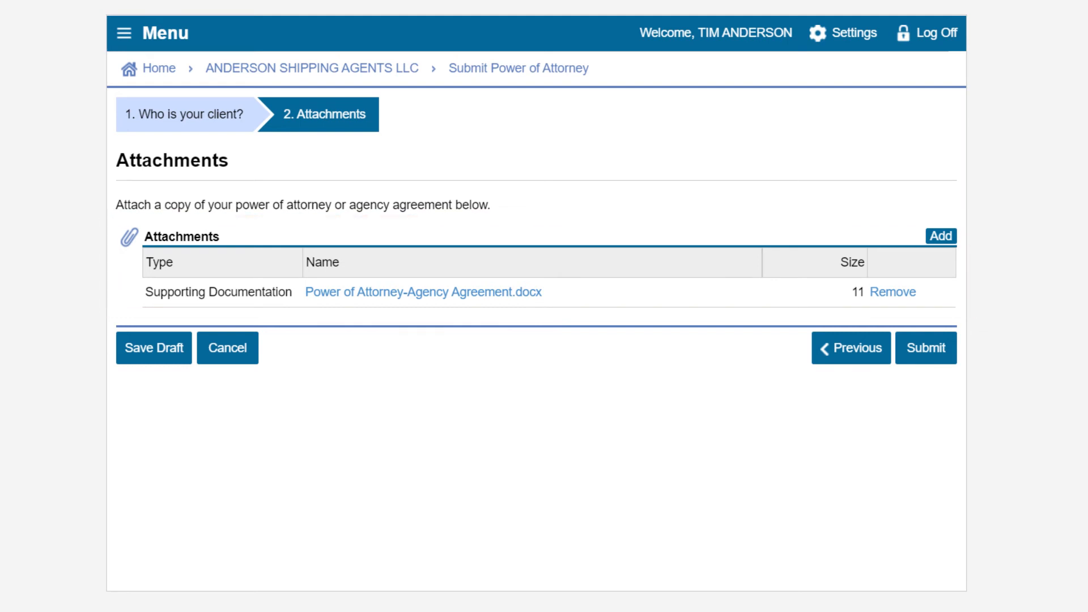
{"action": "left_click", "coordinate": [932, 352]}
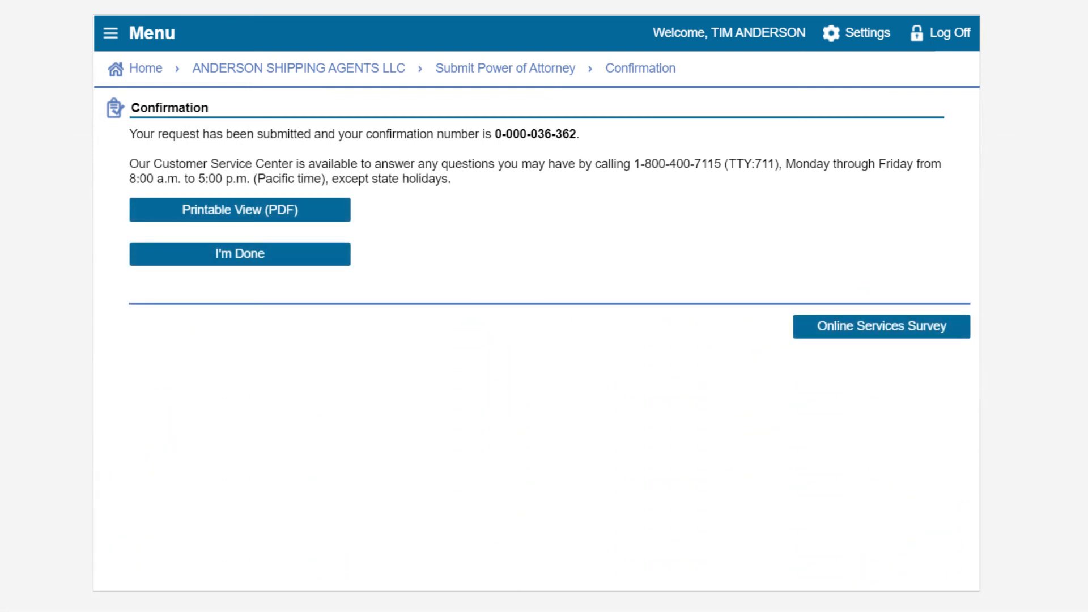
View the 27-Jan-2023 arrival notice and start paying its $1000.00 balance
{"action": "left_click", "coordinate": [255, 258]}
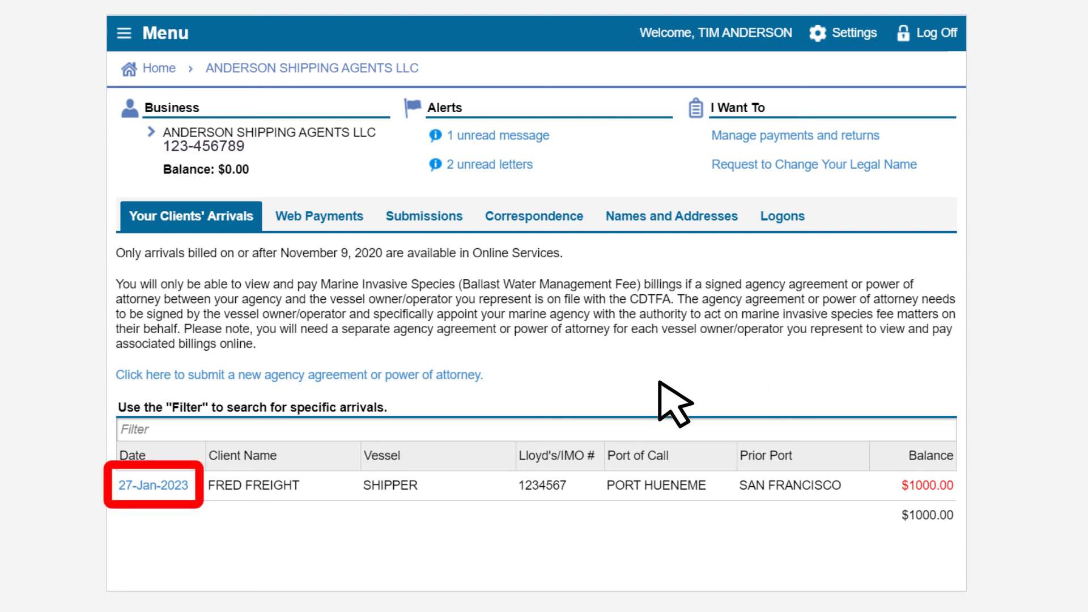
{"action": "left_click", "coordinate": [171, 483]}
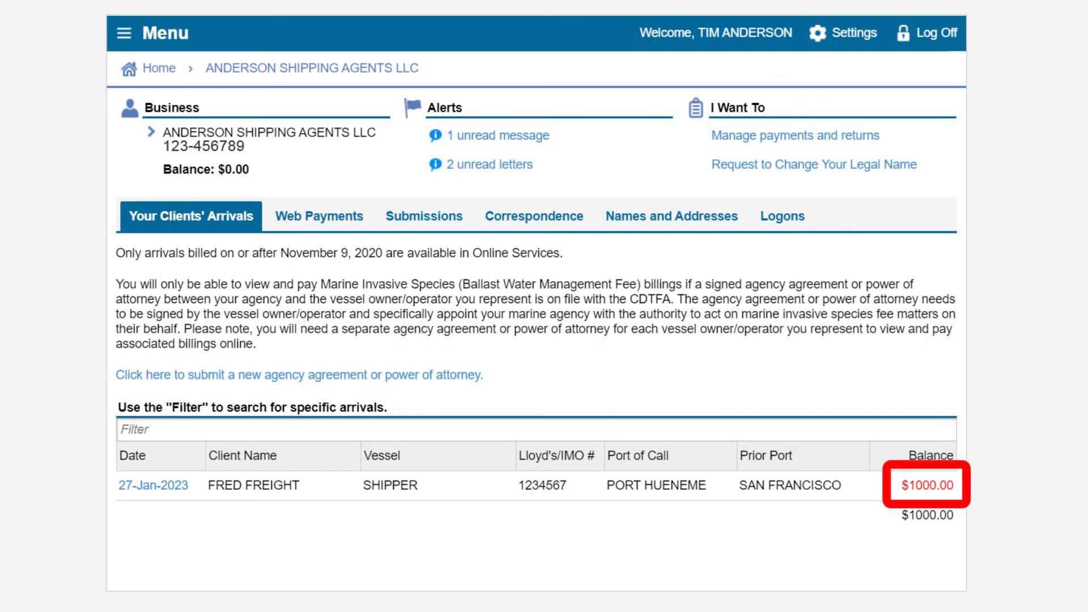
{"action": "left_click", "coordinate": [927, 486]}
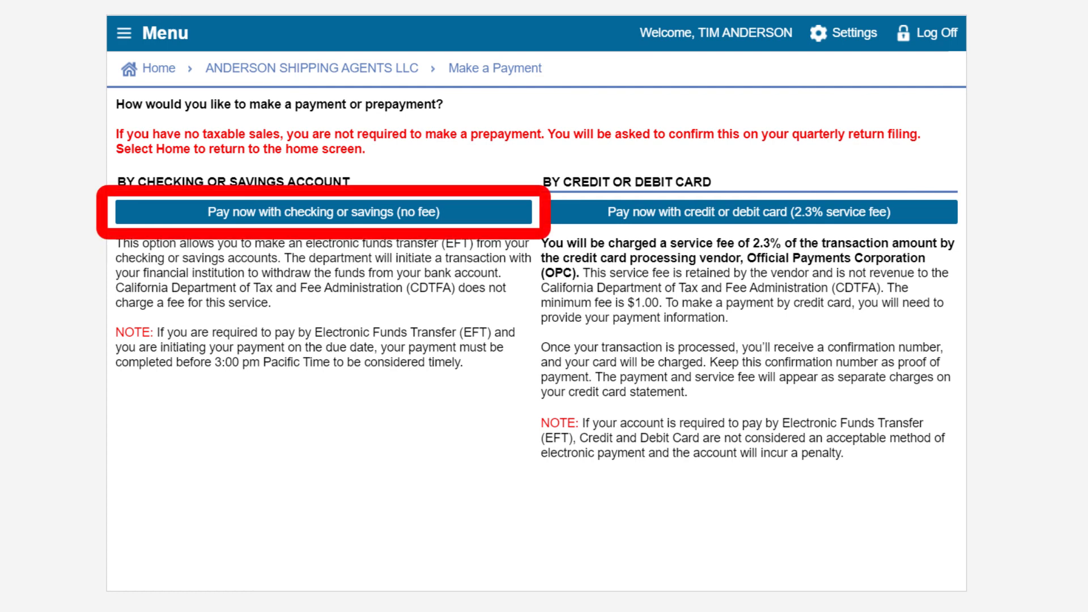
Pay the $1,000.00 from a business checking account and submit the payment details
{"action": "left_click", "coordinate": [436, 211]}
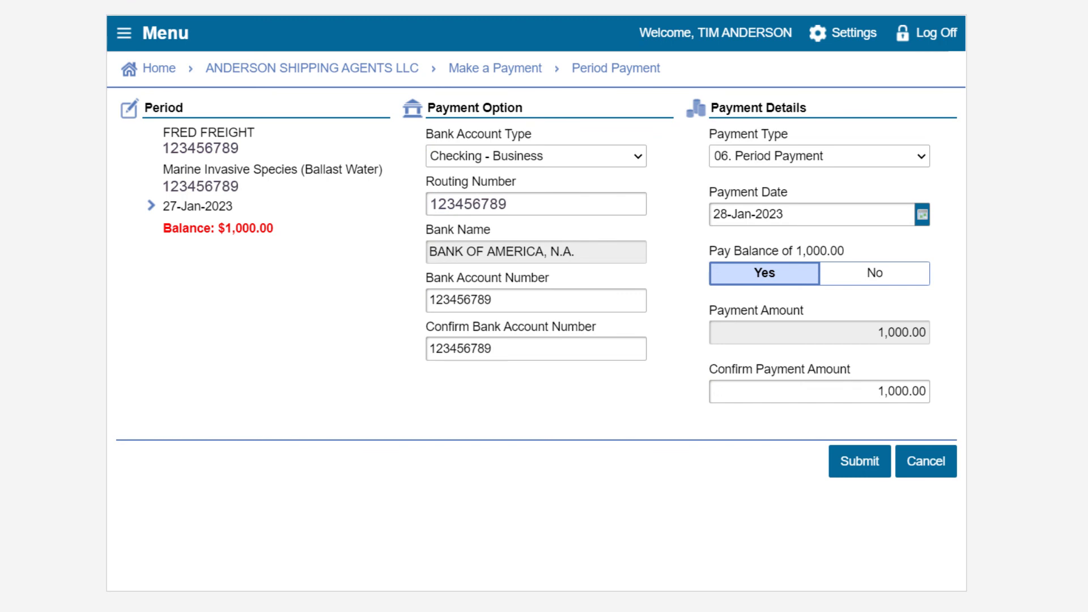
{"action": "left_click", "coordinate": [868, 461]}
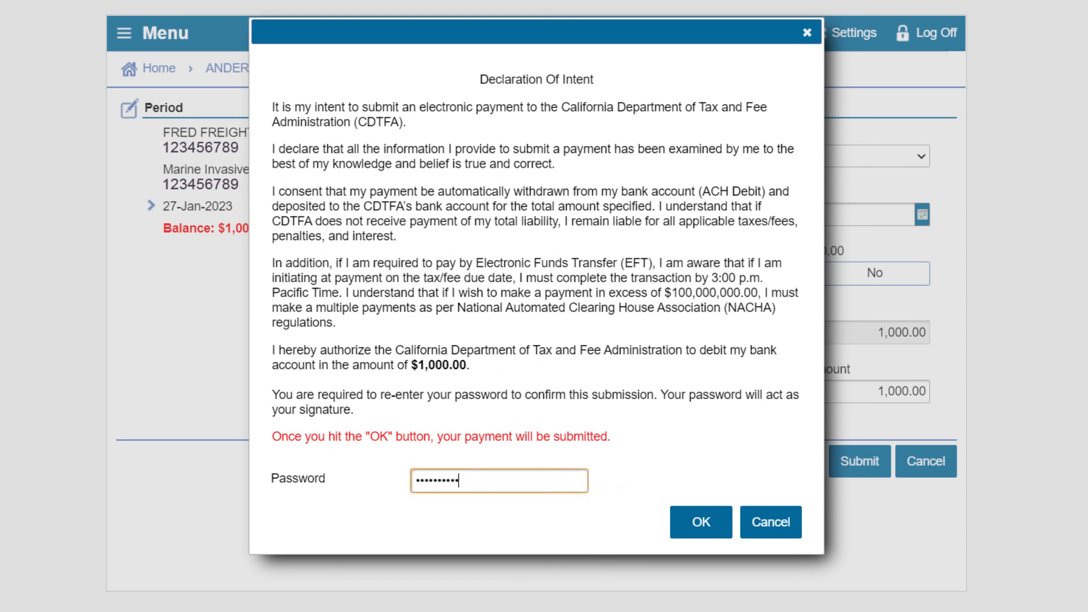
Accept the Declaration of Intent and return to arrivals showing the 27-Jan-2023 arrival at $0.00
{"action": "left_click", "coordinate": [707, 516]}
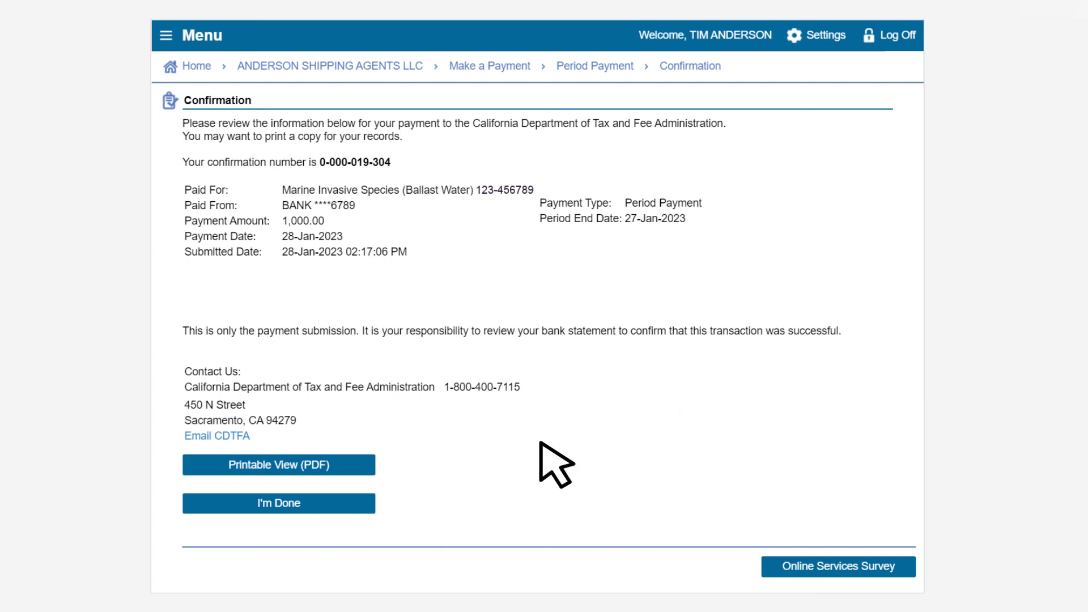
{"action": "left_click", "coordinate": [301, 505]}
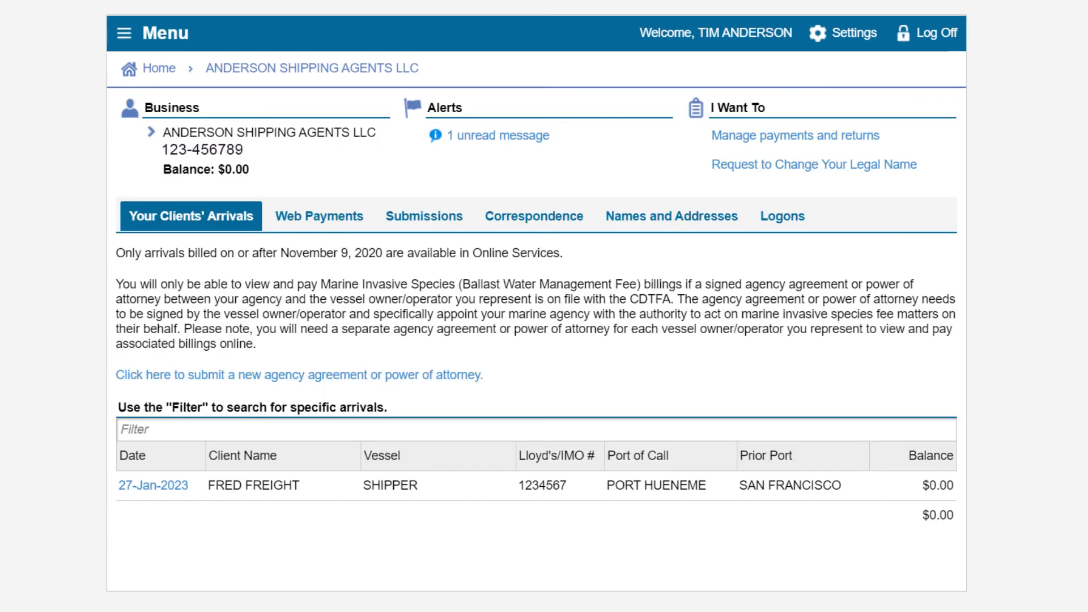